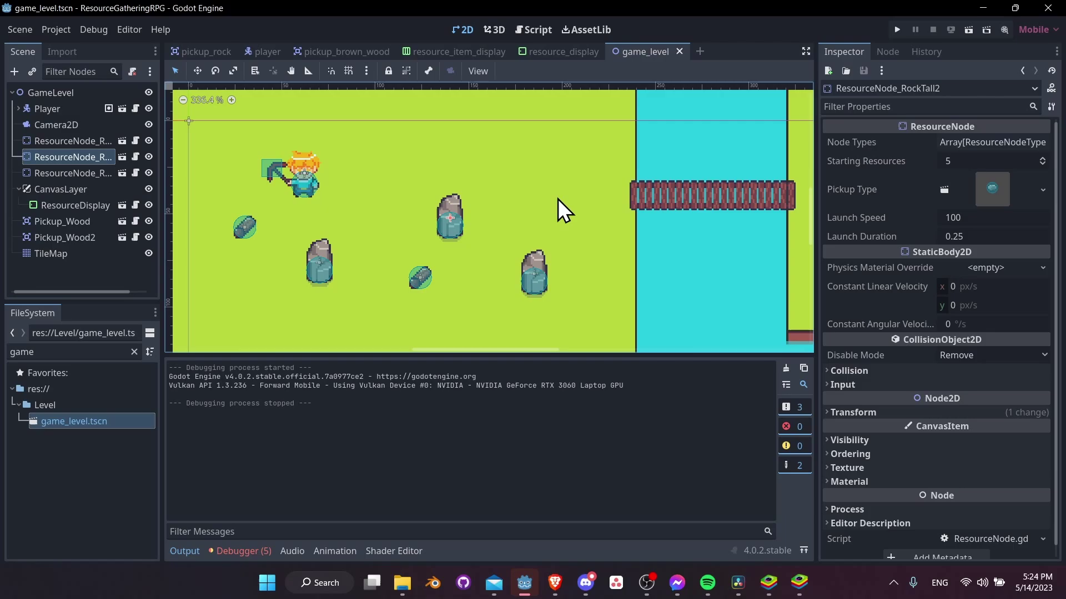
Step: Clear the file filter, expand the Objects/Resources folder and widen the FileSystem dock so full file names fit
left_click(134, 352)
scroll(72, 477, "down", 3)
left_click(49, 496)
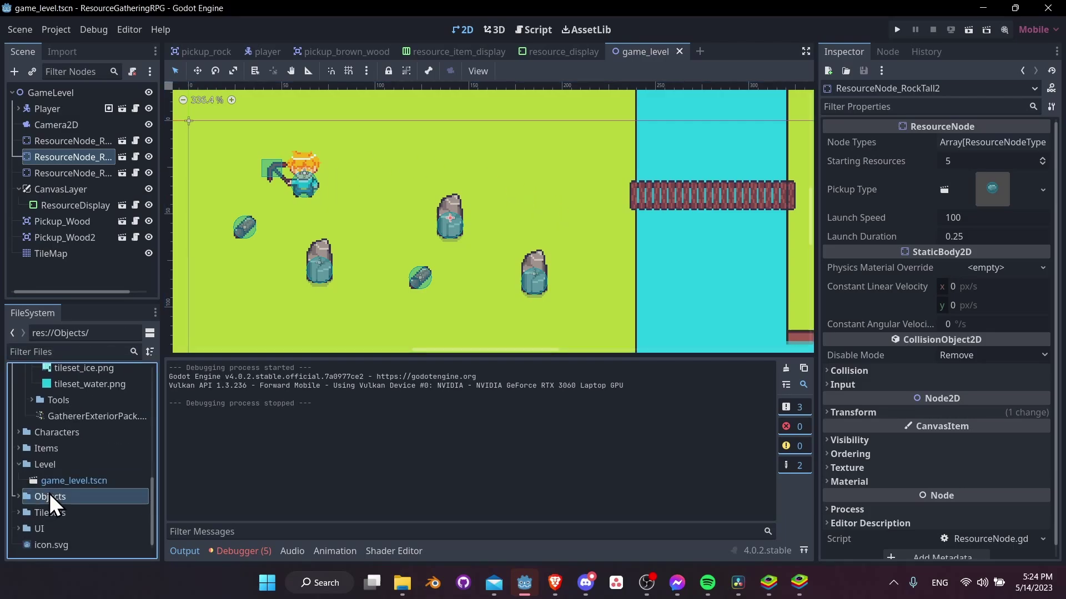
double_click(50, 497)
scroll(61, 503, "down", 2)
double_click(73, 505)
scroll(92, 507, "down", 3)
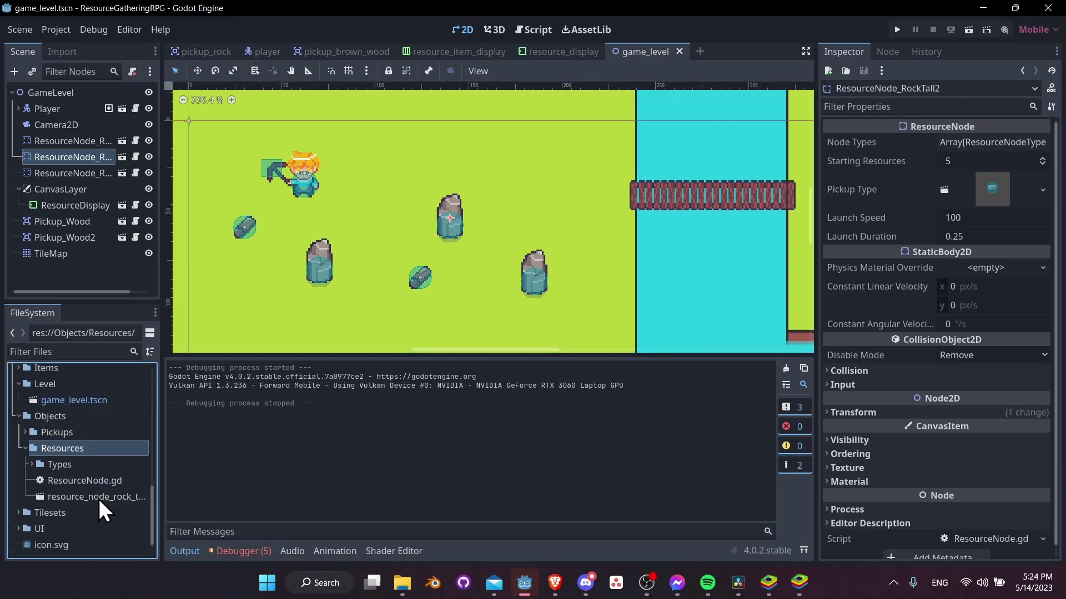
left_click_drag(162, 497, 209, 497)
Step: Duplicate the resource_node_rock_tall.tscn scene file as resource_node_tree.tscn
left_click(169, 498)
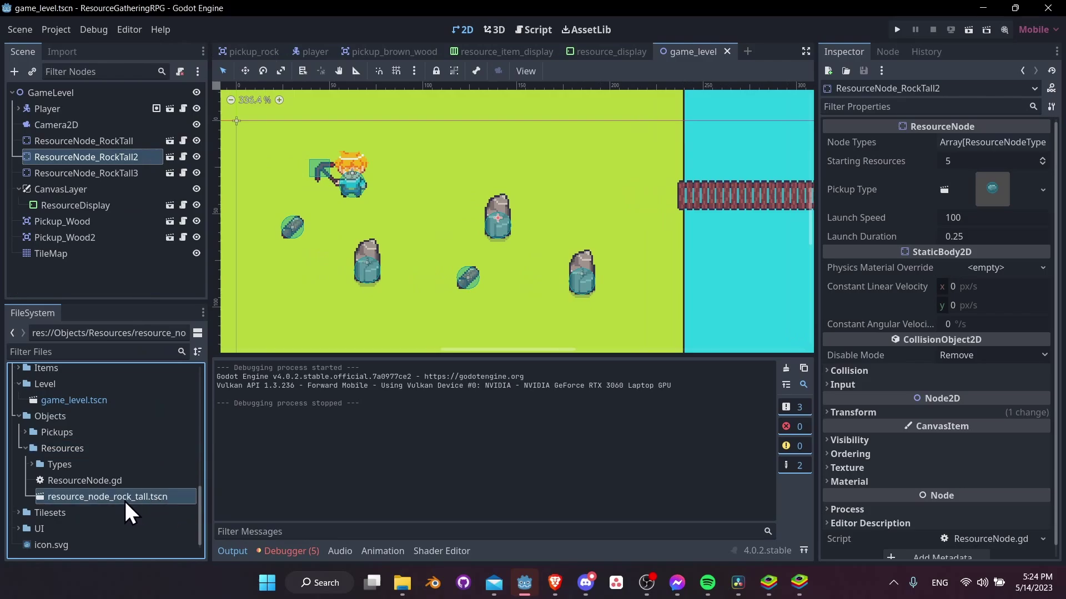
key("ctrl+d")
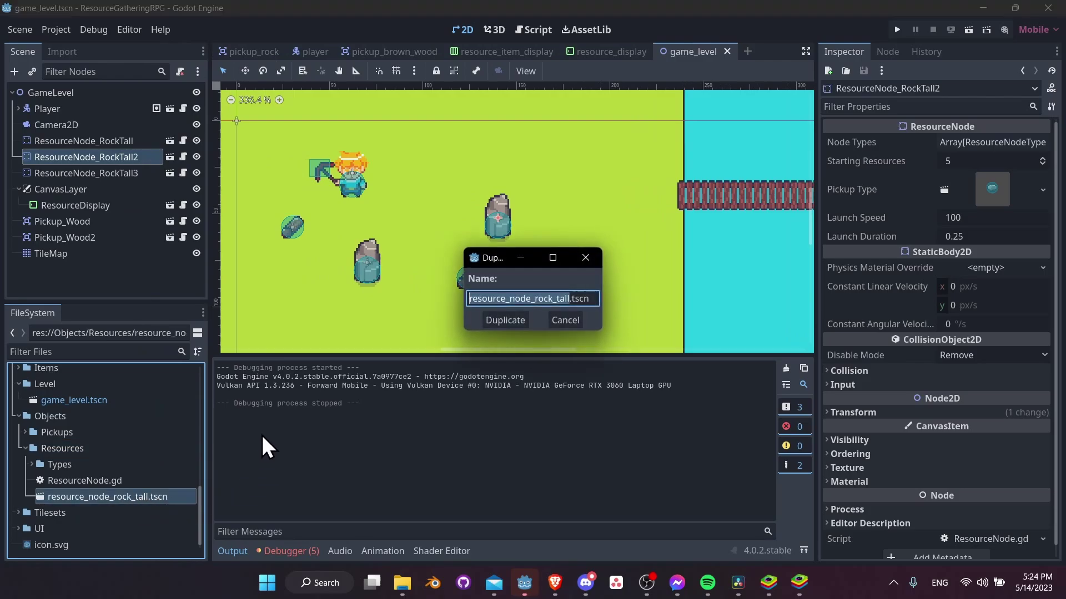
key("Right")
key("BackSpace")
key("BackSpace")
key("BackSpace")
key("BackSpace")
key("BackSpace")
key("BackSpace")
key("BackSpace")
key("BackSpace")
key("BackSpace")
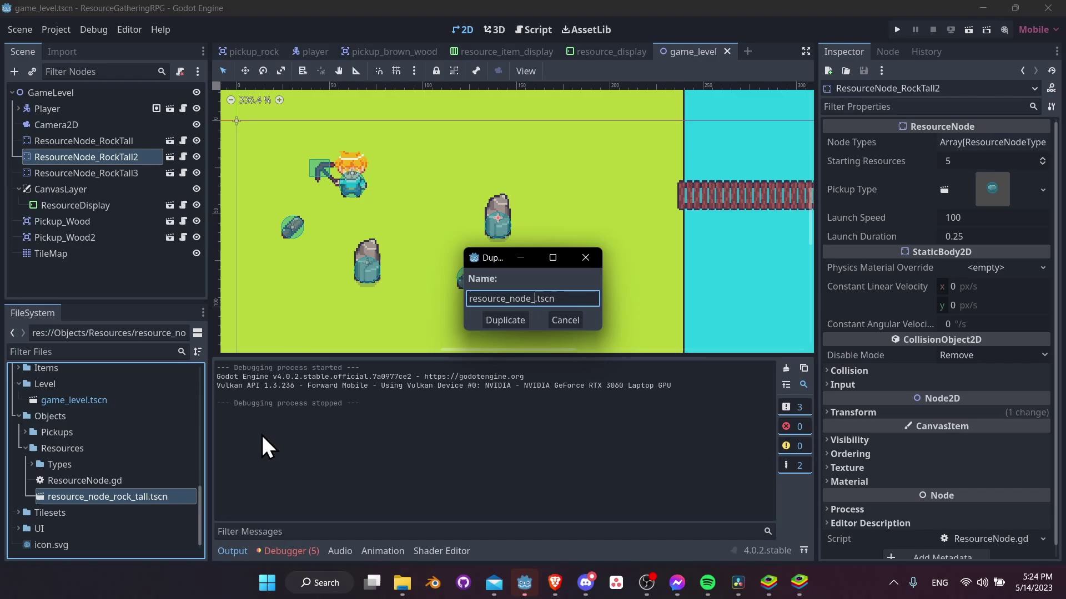
type("tree")
key("Return")
Step: Open the resource_node_tree.tscn scene for editing
double_click(129, 513)
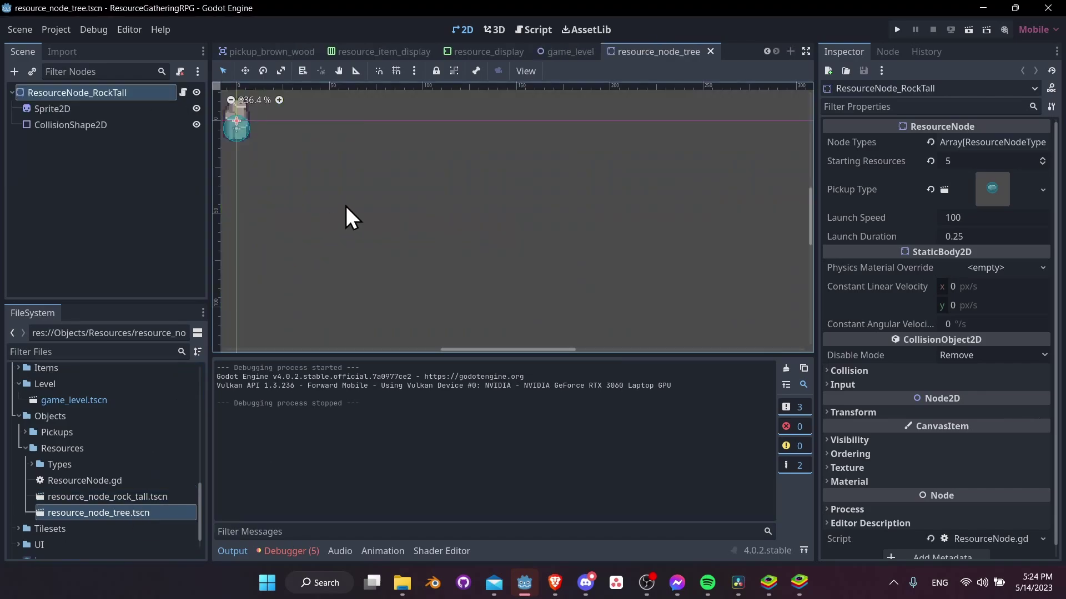
middle_click_drag(345, 206, 541, 299)
scroll(551, 288, "up", 19)
middle_click_drag(355, 238, 546, 344)
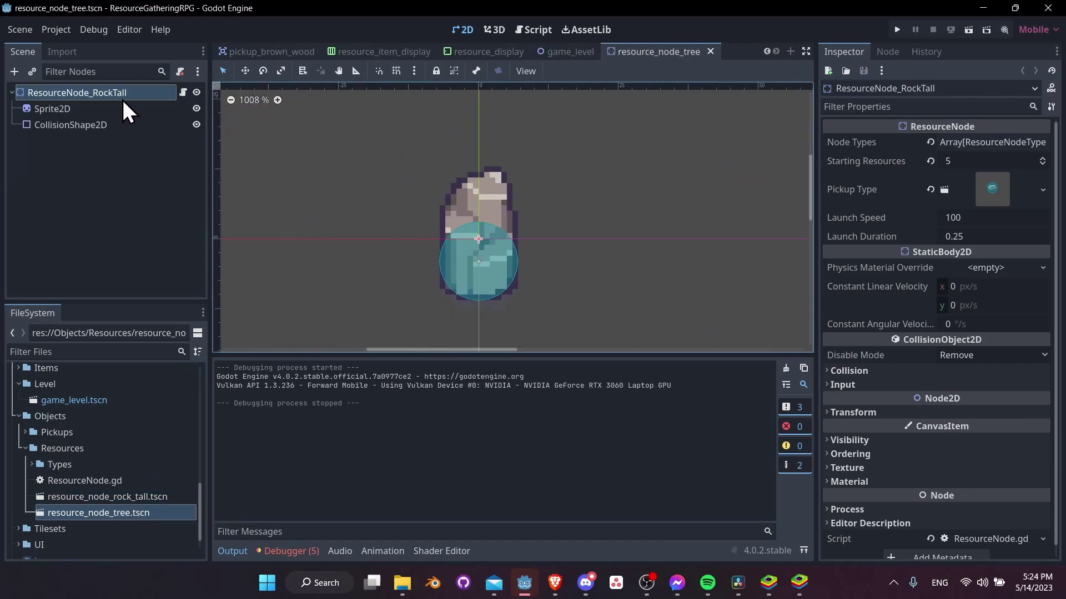
Step: Set the Sprite2D node's texture to tree_pine.png from the Grass folder of the GatherersExterior object art
left_click(103, 109)
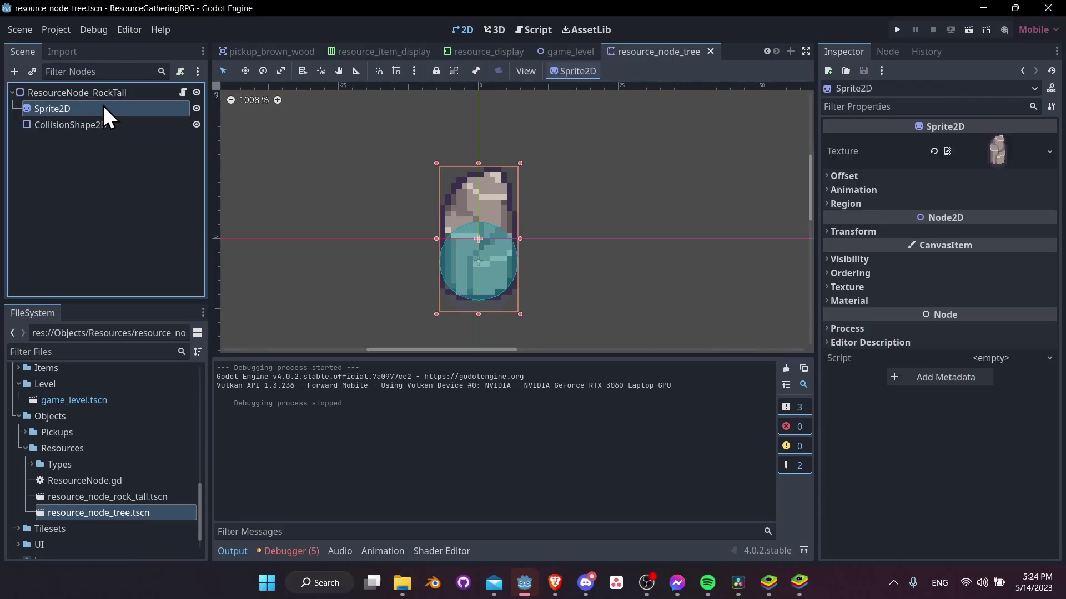
scroll(117, 527, "up", 15)
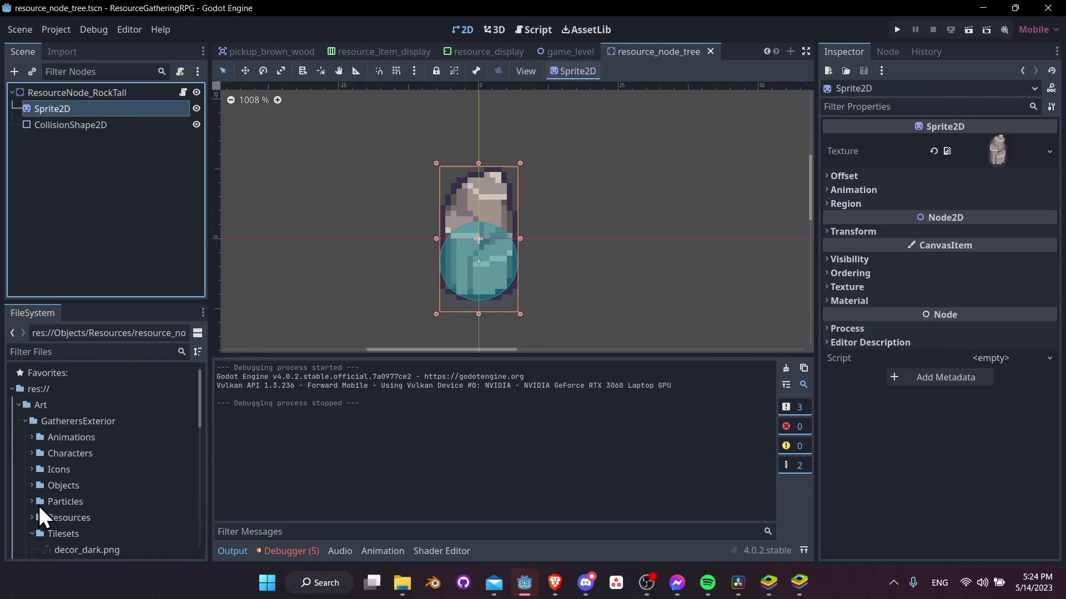
scroll(40, 509, "down", 4)
left_click(30, 461)
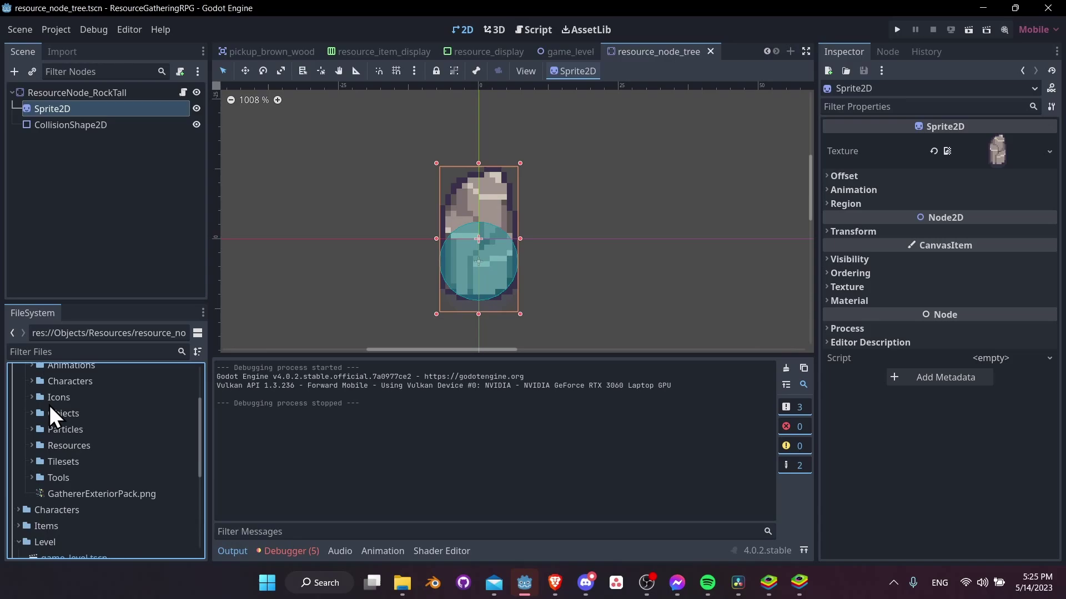
left_click(32, 413)
left_click(39, 460)
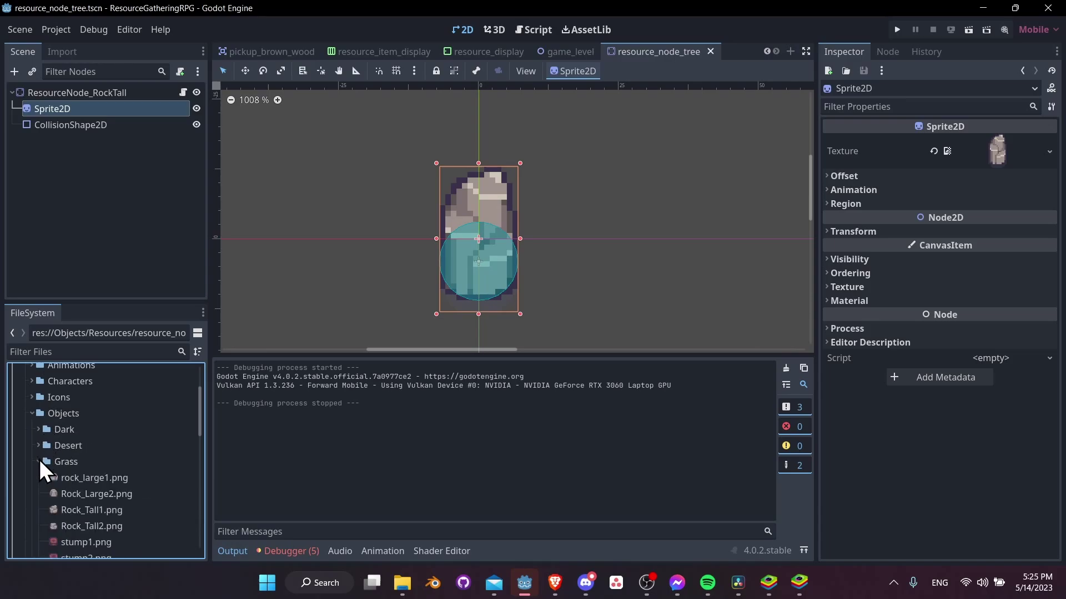
scroll(39, 459, "down", 8)
left_click_drag(91, 456, 999, 150)
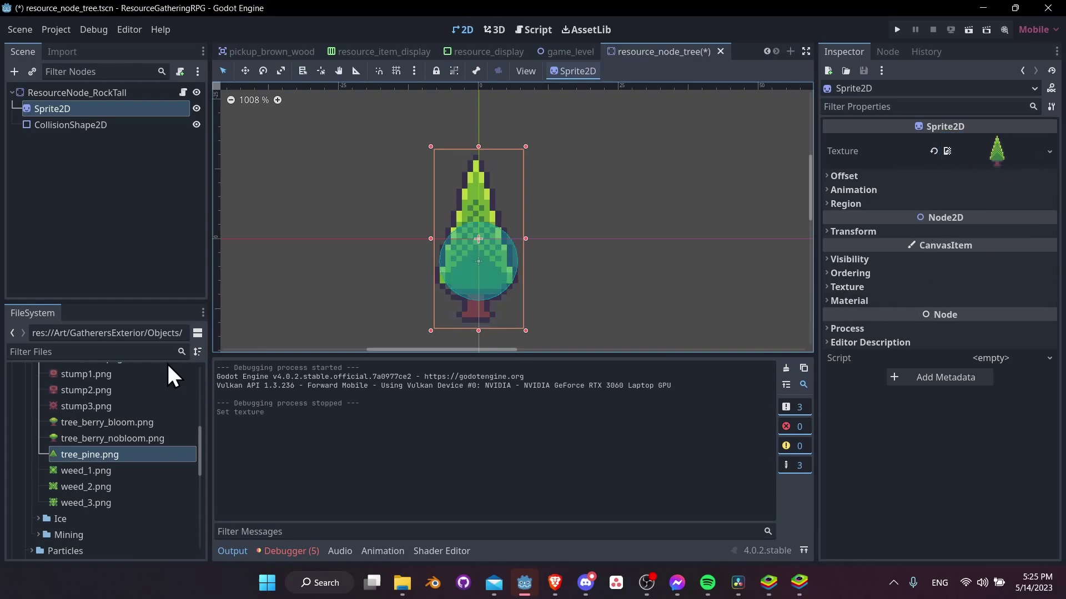
Step: Rename the resource_node_tree.tscn scene file to resource_node_tree_pine.tscn
scroll(167, 367, "down", 10)
left_click(97, 497)
key("F2")
key("Escape")
key("F2")
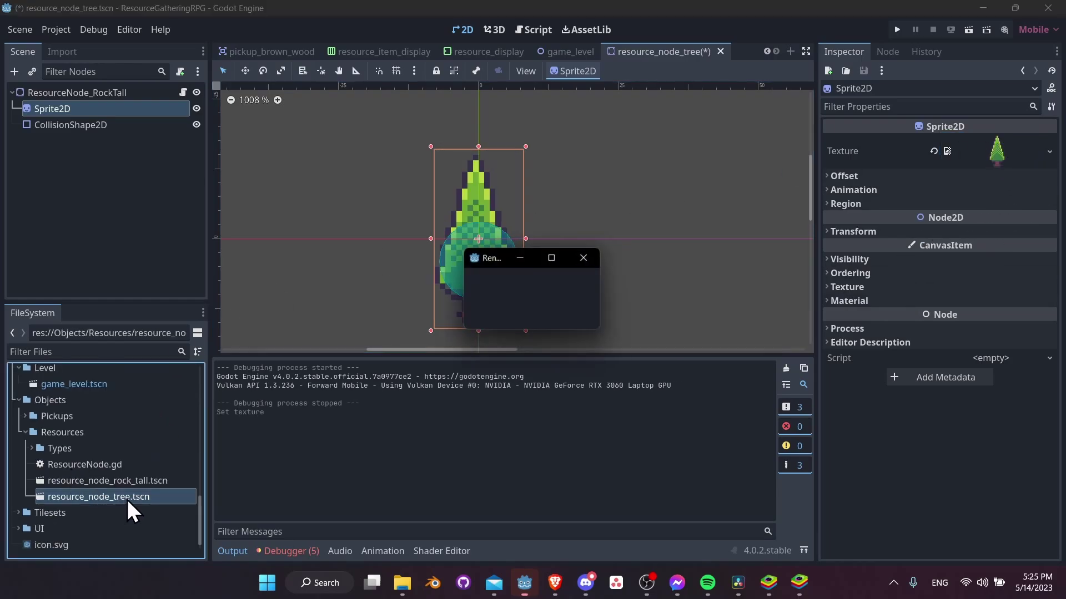
left_click(535, 297)
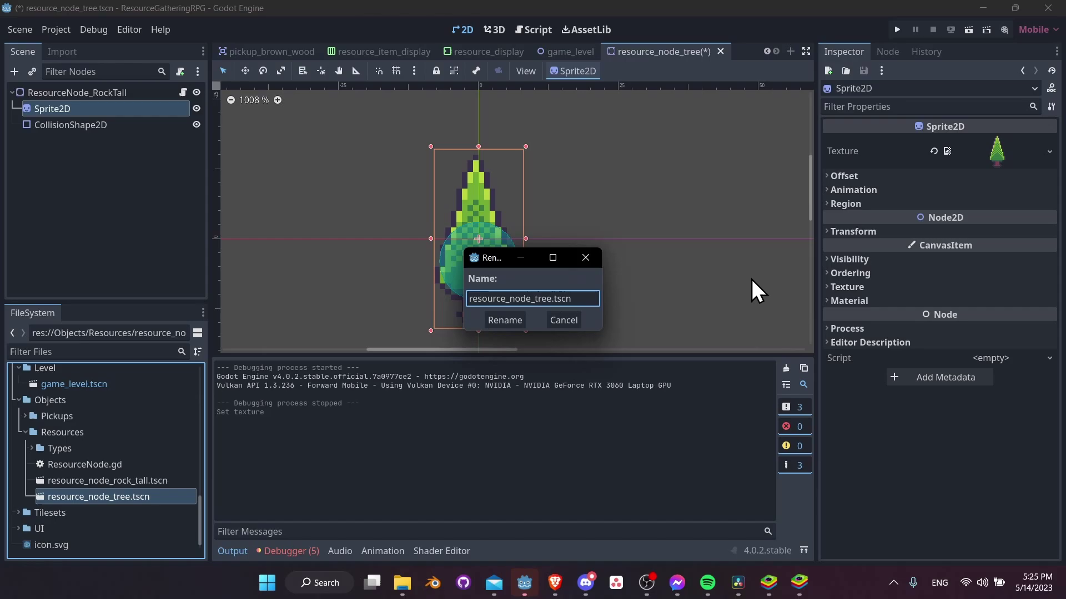
type("_pine")
key("Return")
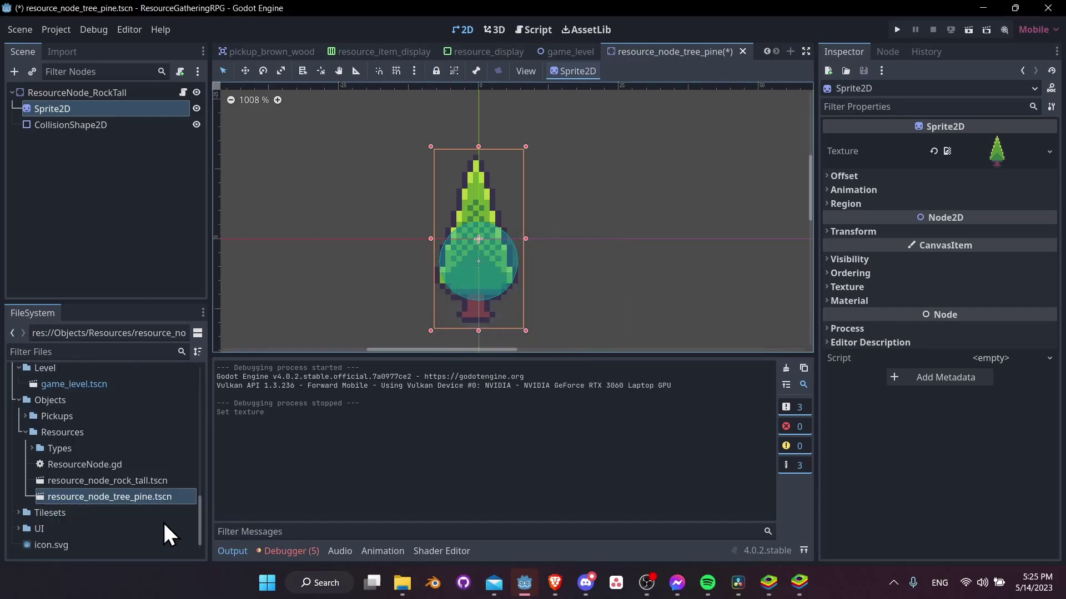
Step: Rename the scene's root node to ResourceNode_PineTree
double_click(129, 91)
left_click(129, 91)
key("BackSpace")
key("BackSpace")
key("BackSpace")
key("BackSpace")
key("BackSpace")
key("BackSpace")
key("BackSpace")
key("BackSpace")
key("BackSpace")
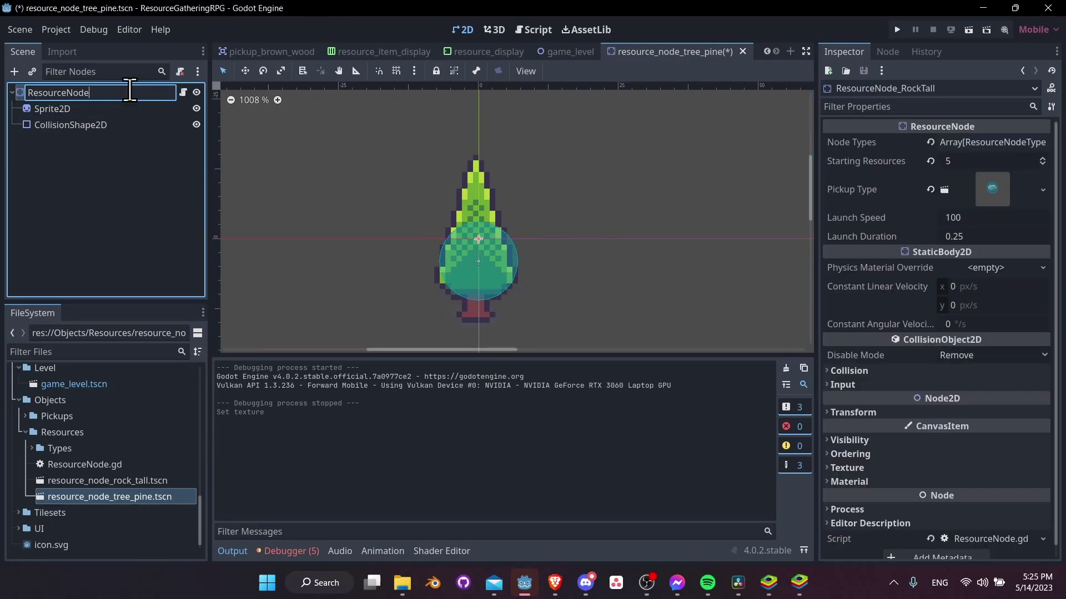
type("_PineTree")
key("Return")
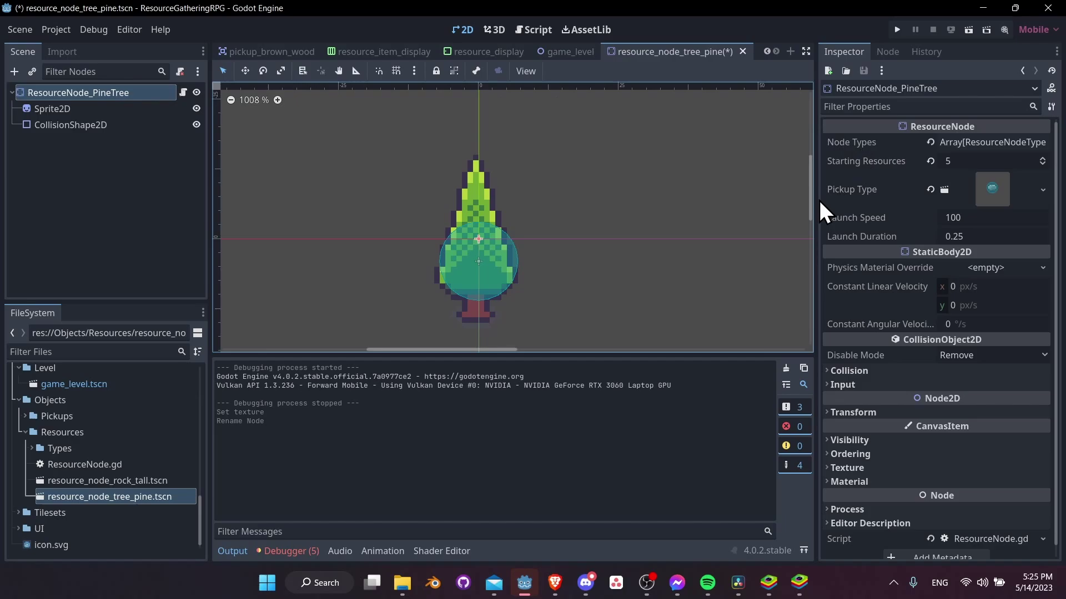
Step: Set the root node's Pickup Type to pickup_brown_wood.tscn from Objects/Pickups and expand its Node Types array
left_click_drag(818, 198, 793, 198)
left_click(25, 417)
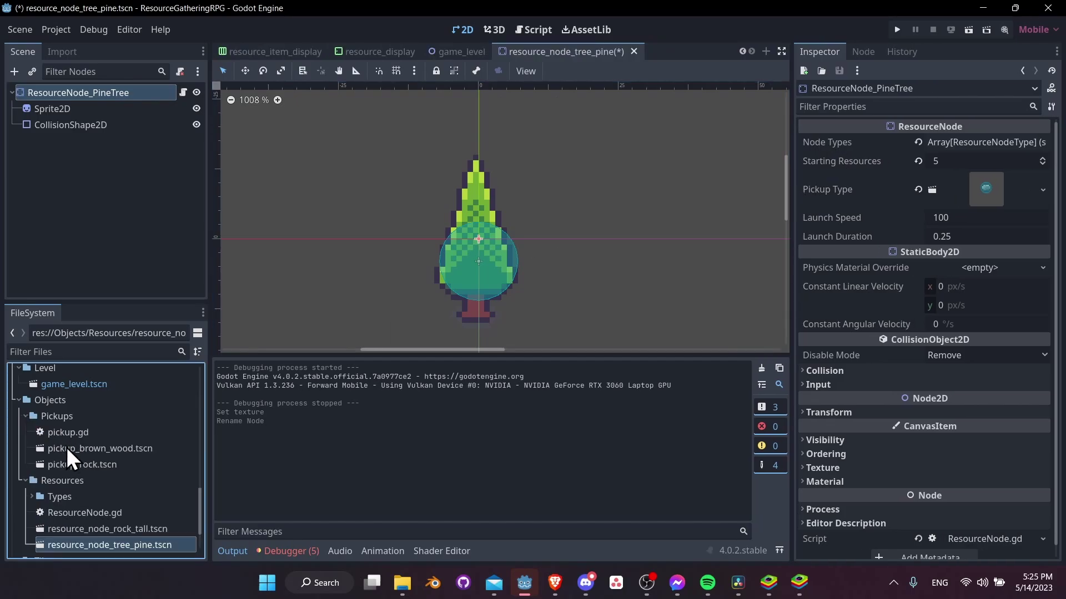
left_click_drag(59, 450, 1008, 194)
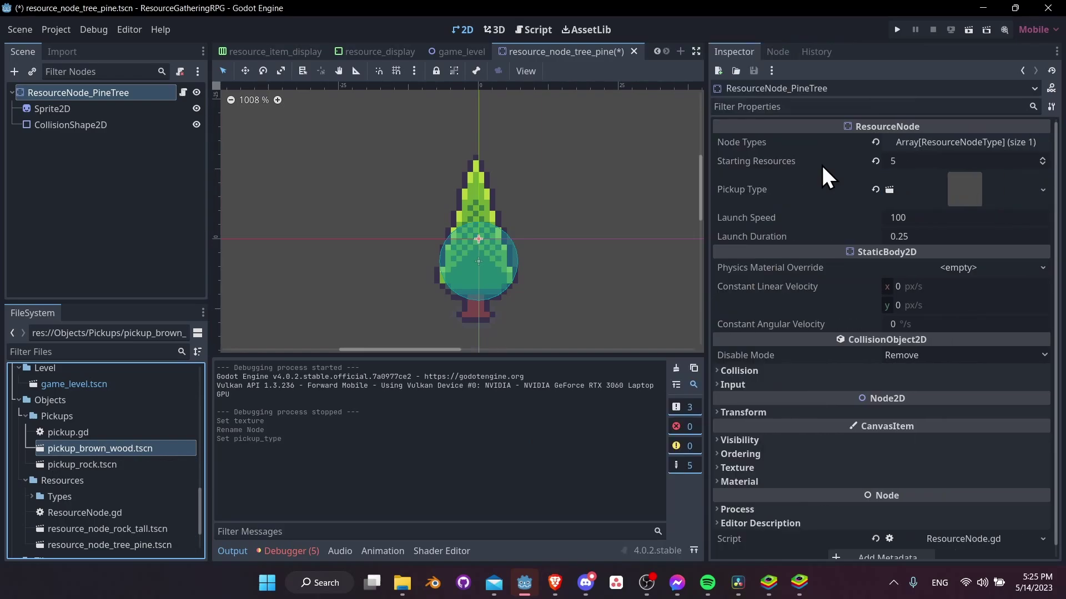
left_click(937, 141)
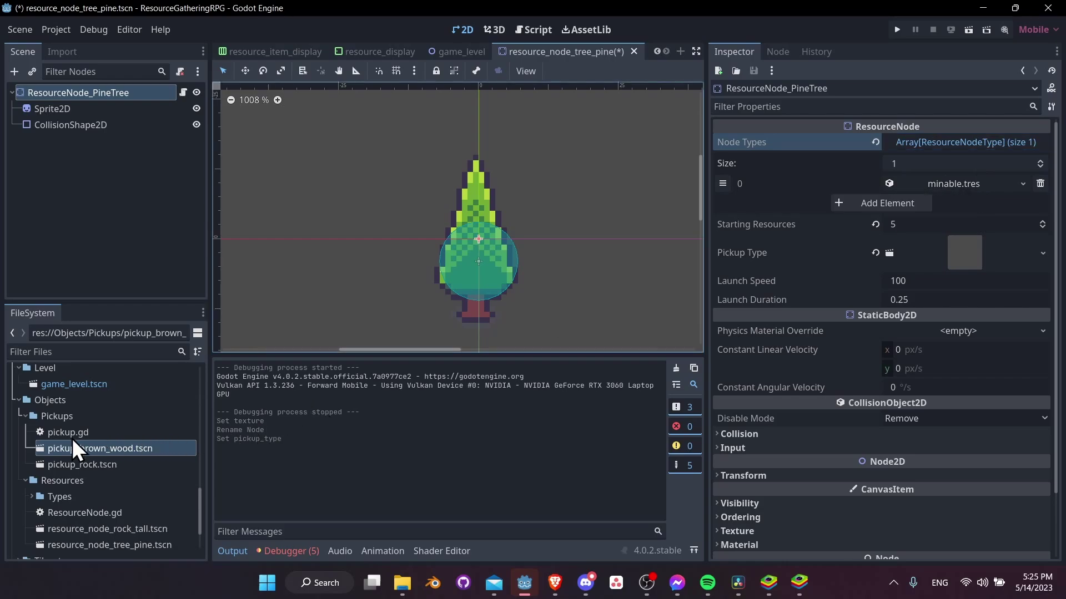
Step: Create a new ResourceNodeType resource in the Objects/Resources/Types folder and save it as axeable.tres
left_click(35, 495)
left_click(31, 496)
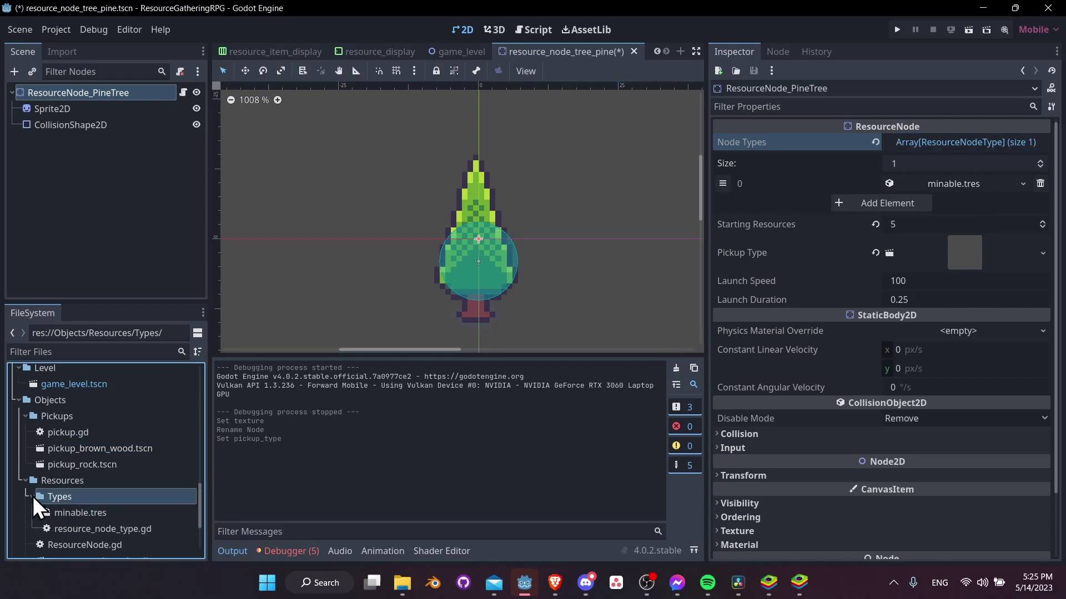
scroll(61, 494, "down", 2)
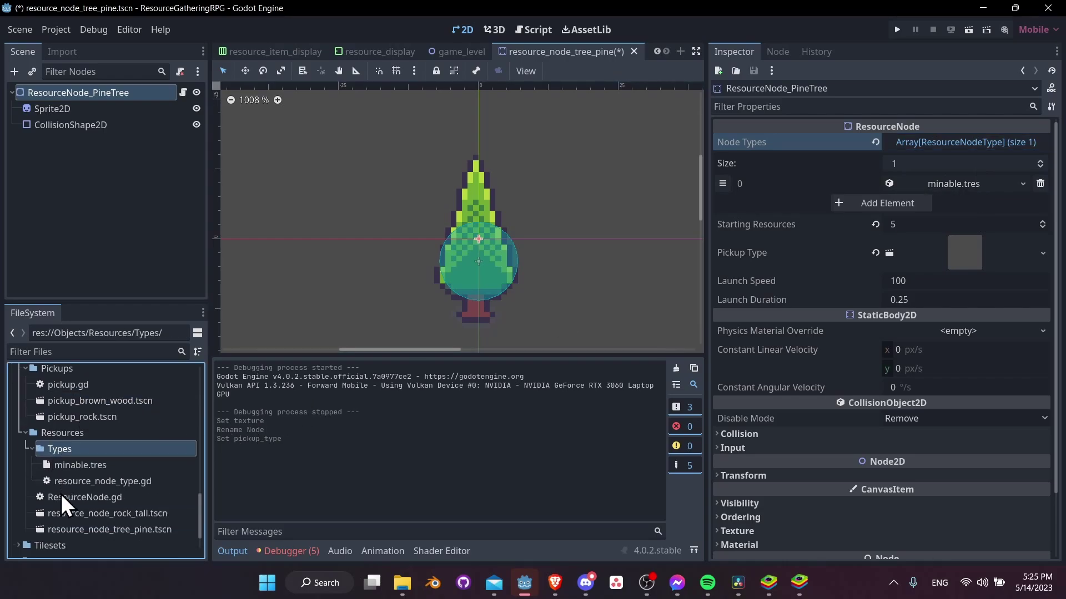
right_click(152, 449)
mouse_move(202, 532)
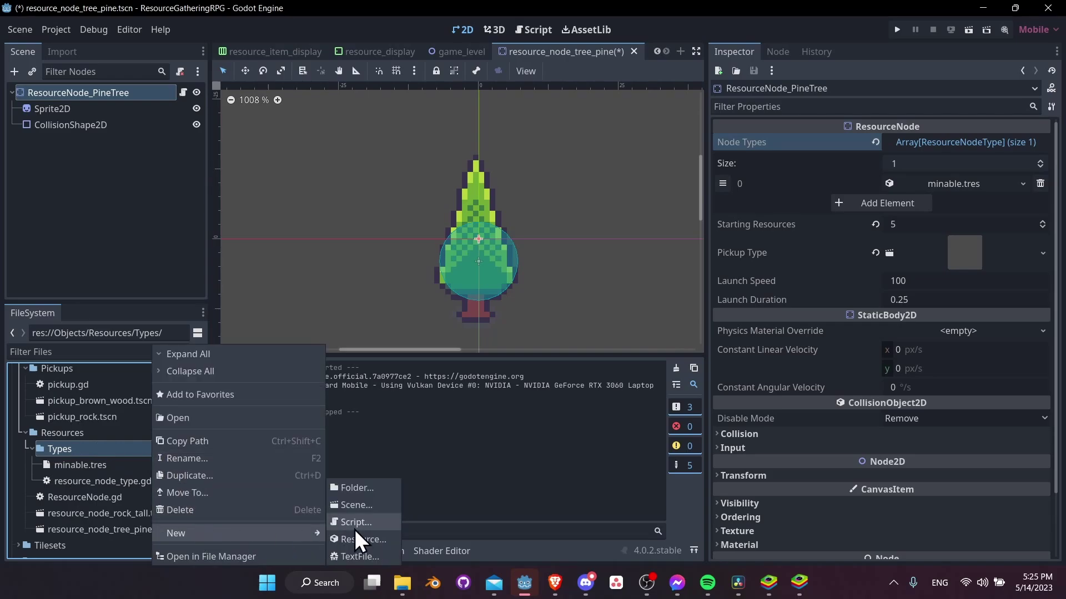
left_click(367, 538)
type("nod")
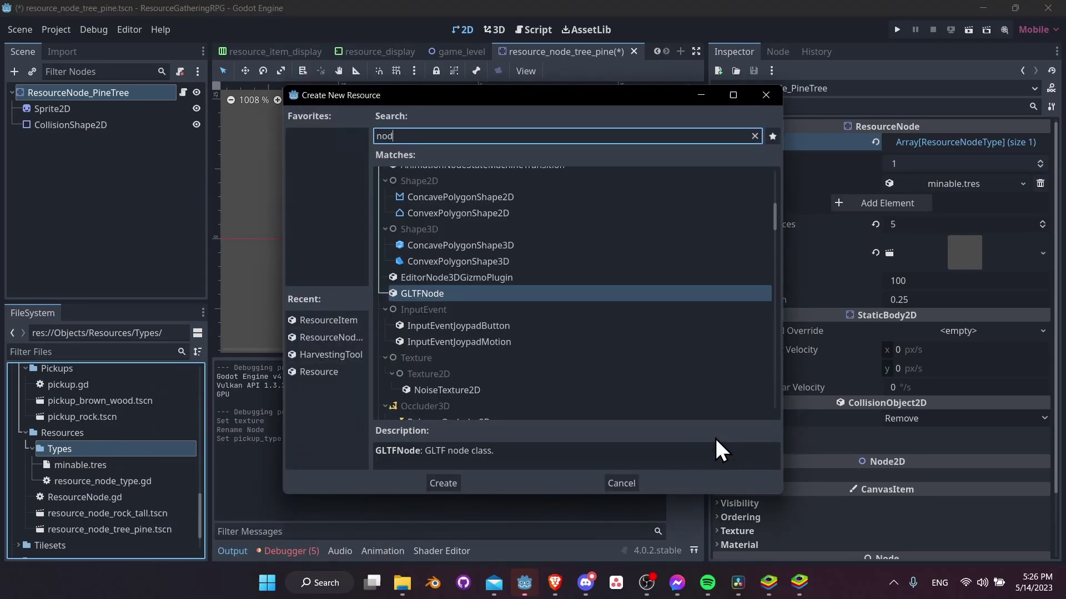
type("e")
key("ctrl+a")
type("type")
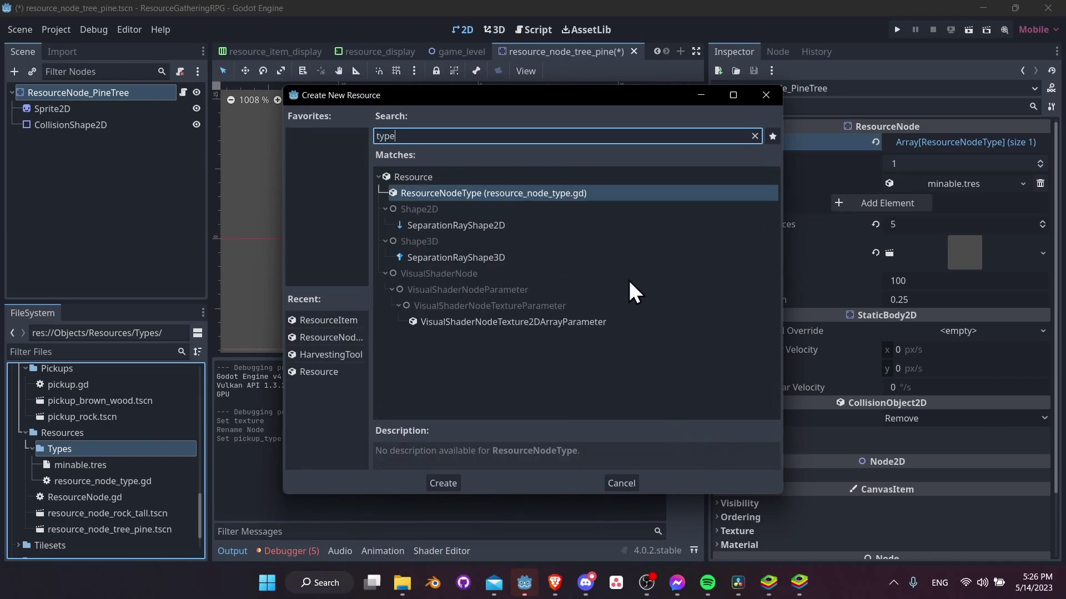
left_click(443, 482)
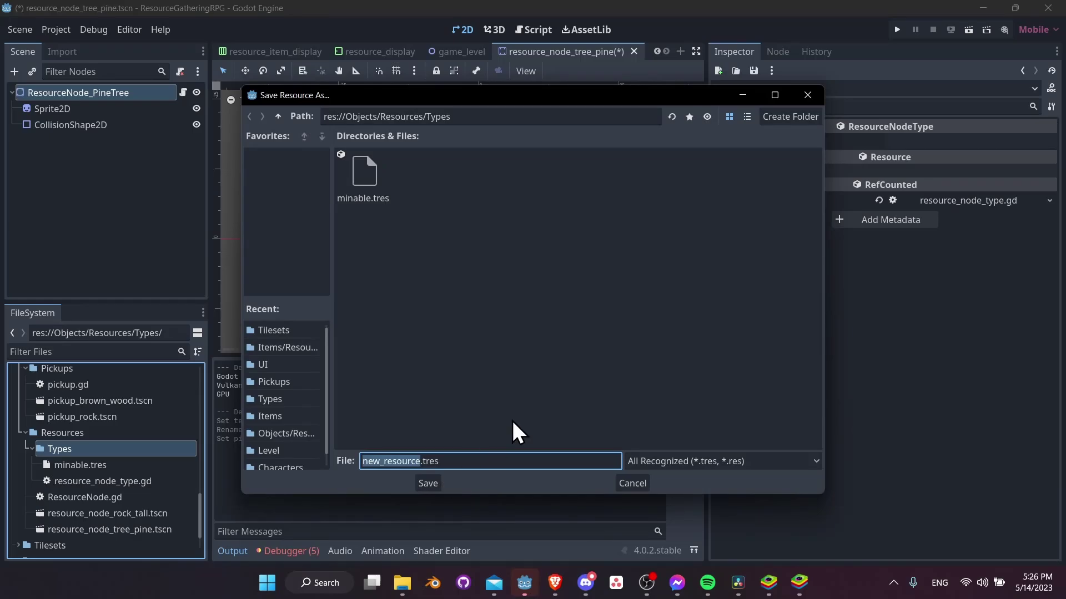
type("axeable")
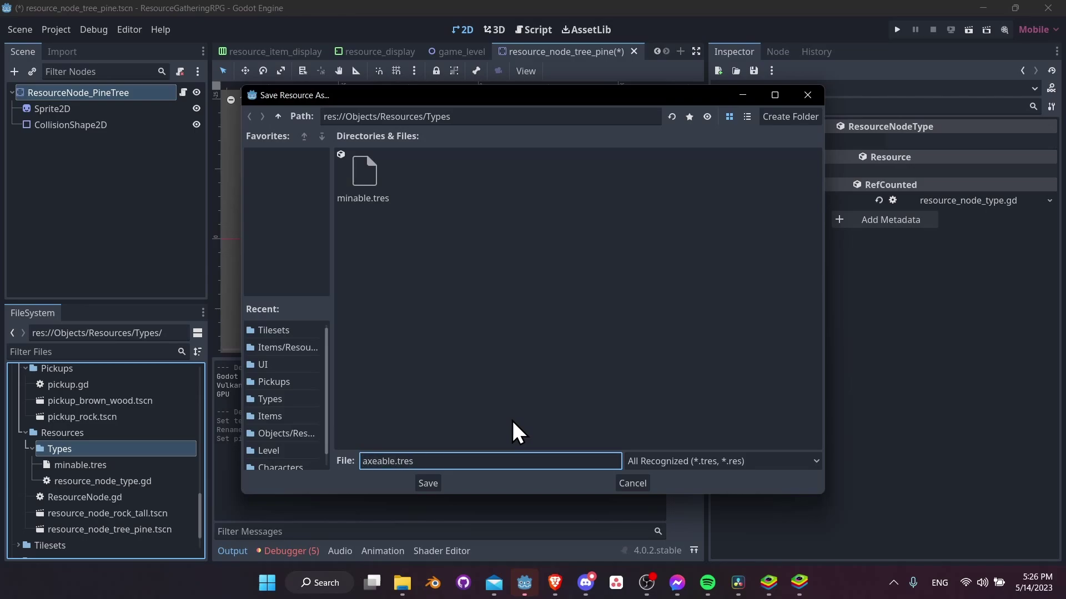
left_click(427, 483)
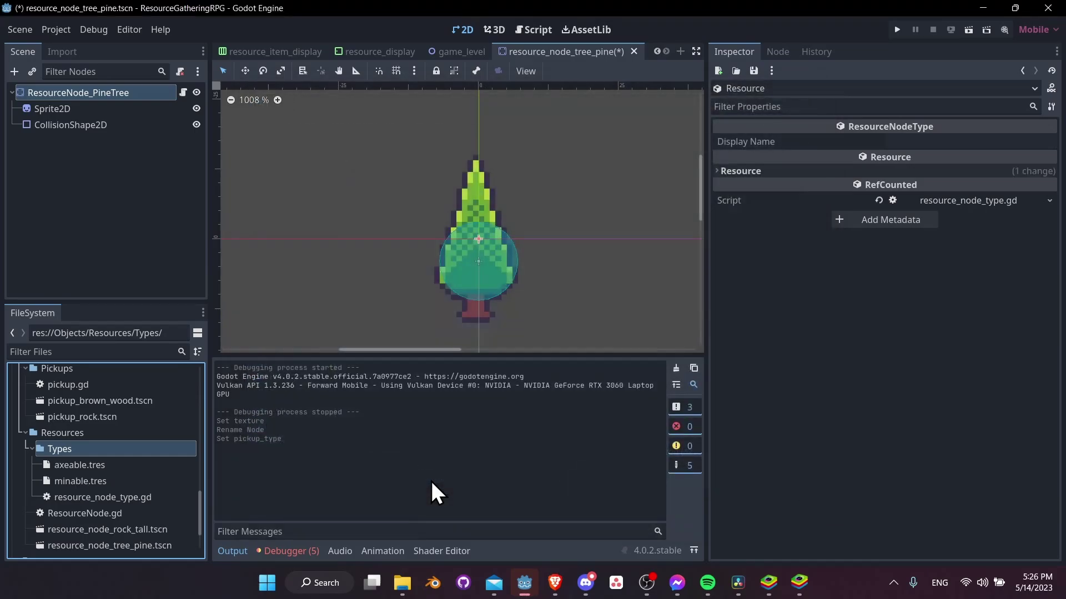
Step: Assign axeable.tres to element 0 of the pine tree root node's Node Types array and save the scene
left_click(108, 91)
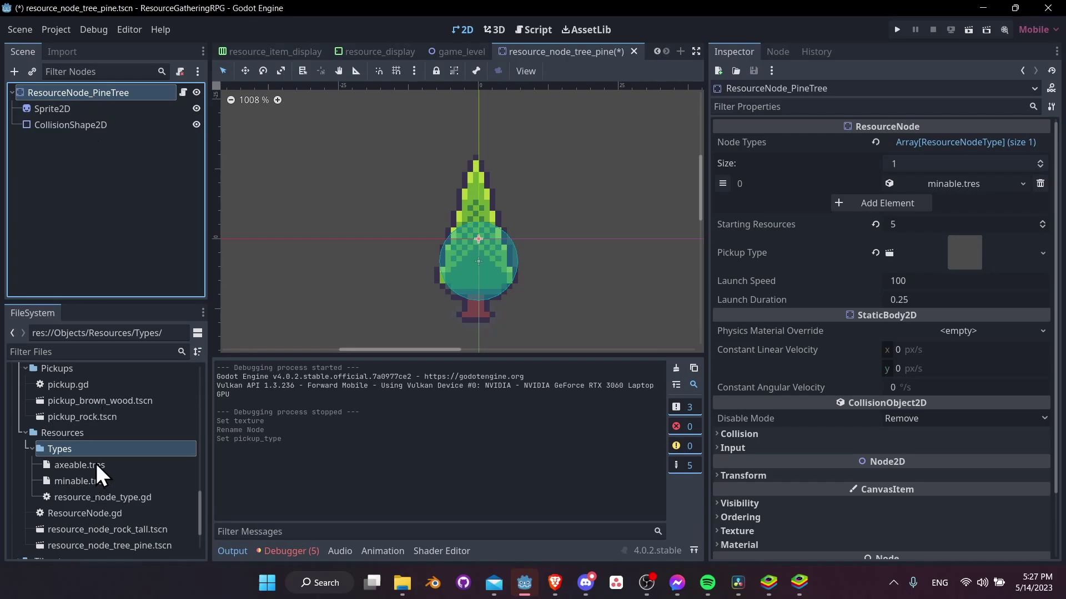
left_click_drag(94, 468, 974, 185)
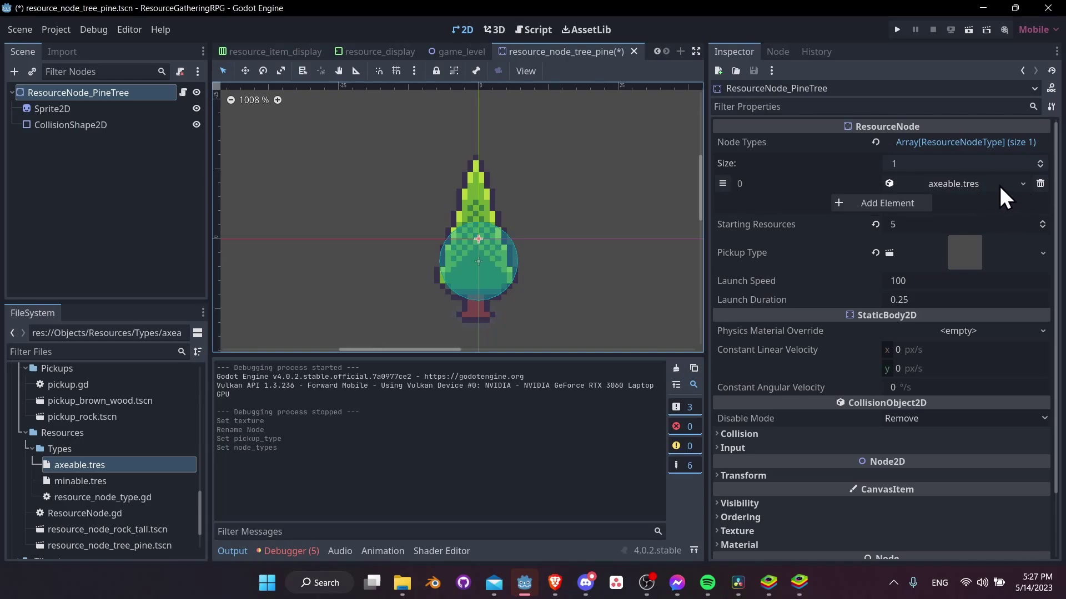
key("ctrl+s")
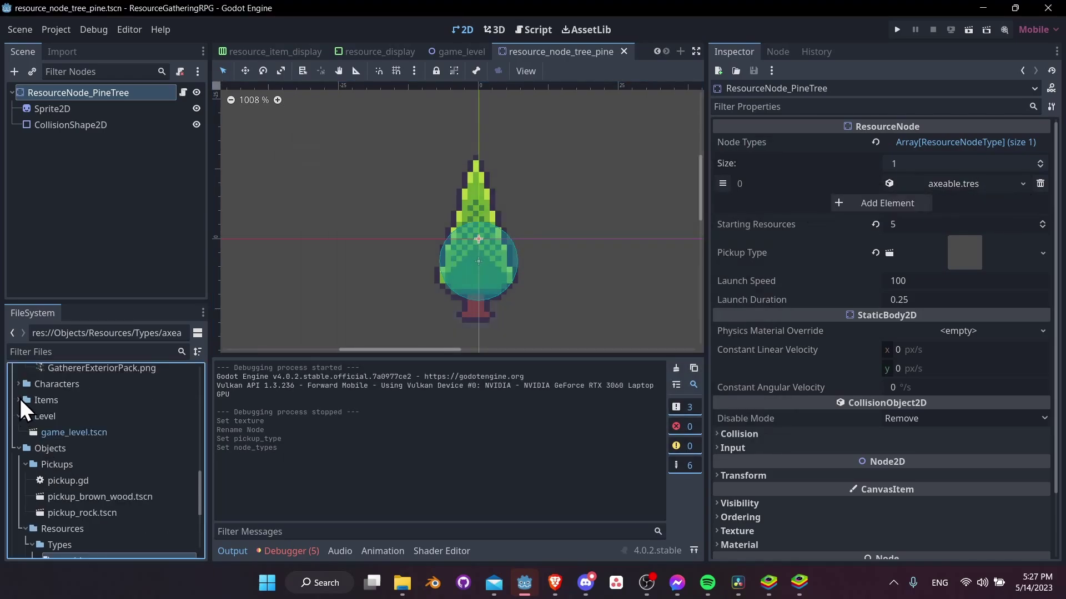
Step: Duplicate copper_pickaxe.tres in the Items folder as copper_axe.tres
left_click(18, 399)
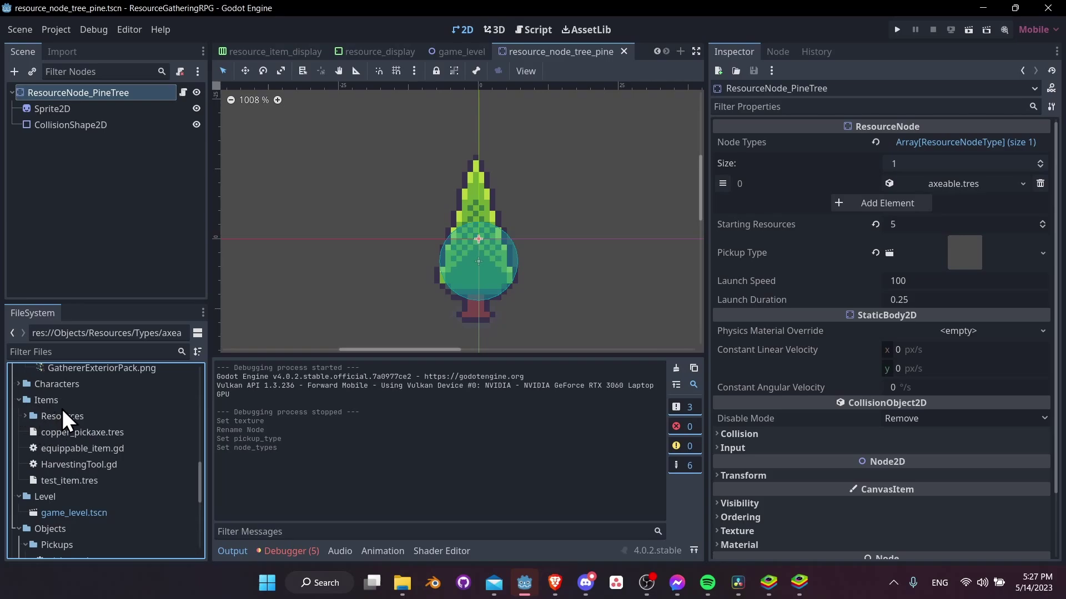
left_click(123, 433)
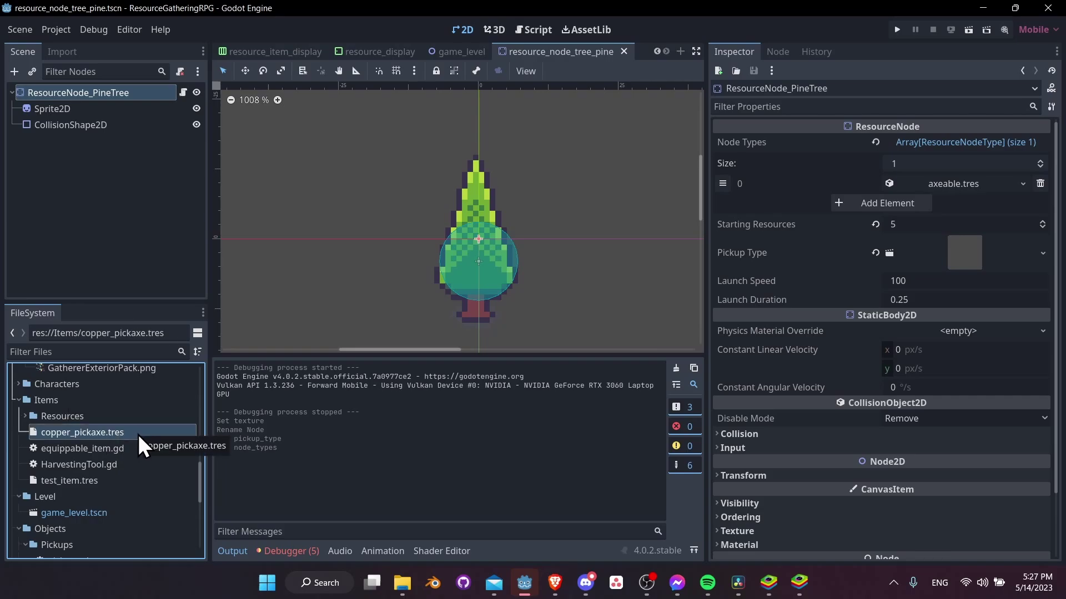
key("ctrl+d")
type("copper_axe")
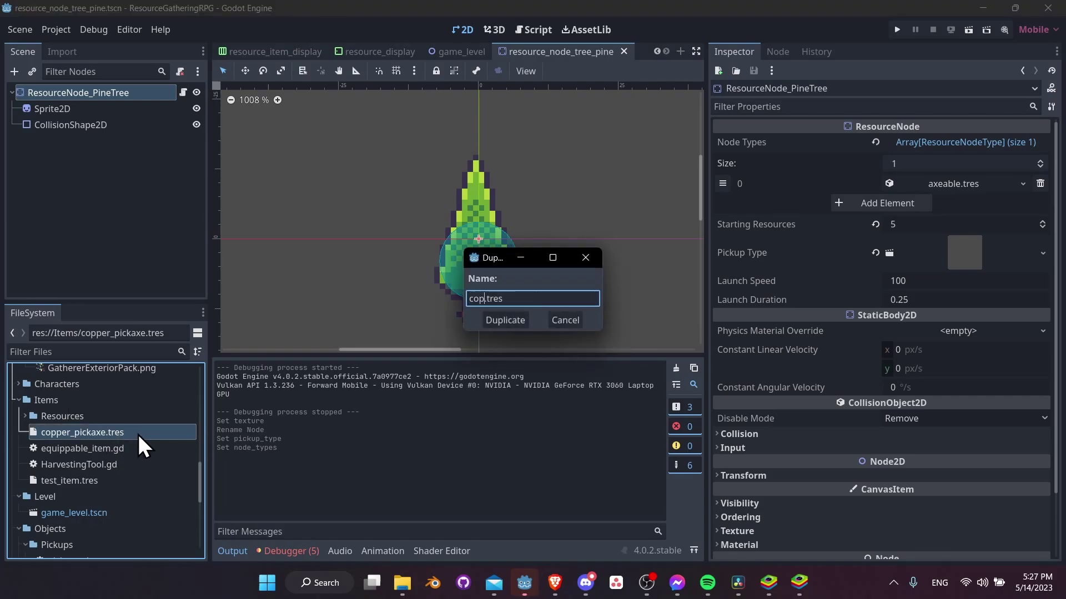
key("Return")
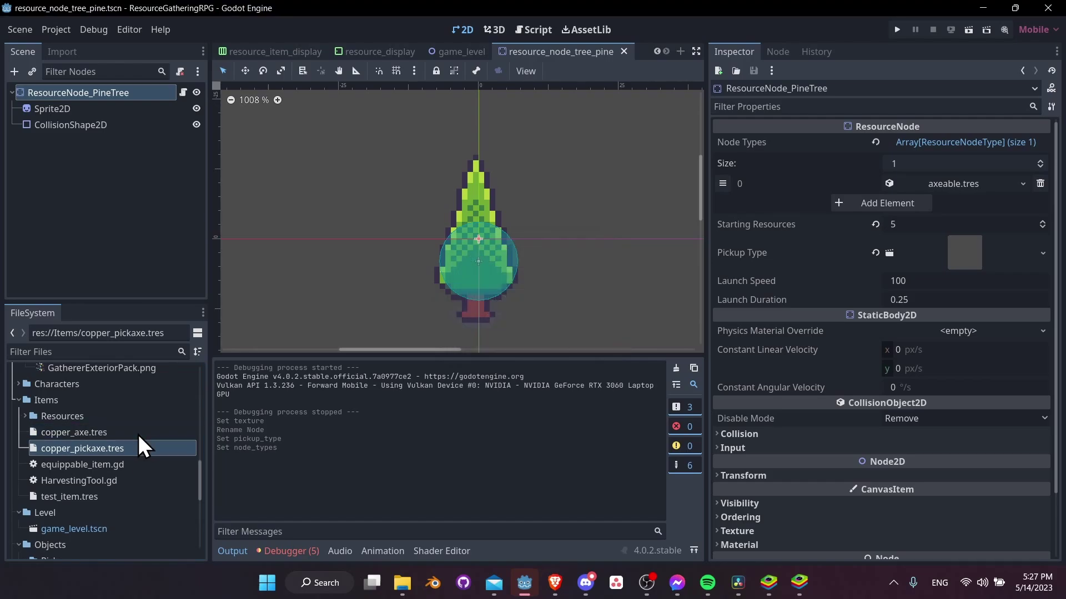
Step: Replace element 0 of copper_axe.tres's Effected Types array with axeable.tres from Objects/Resources/Types
left_click(138, 432)
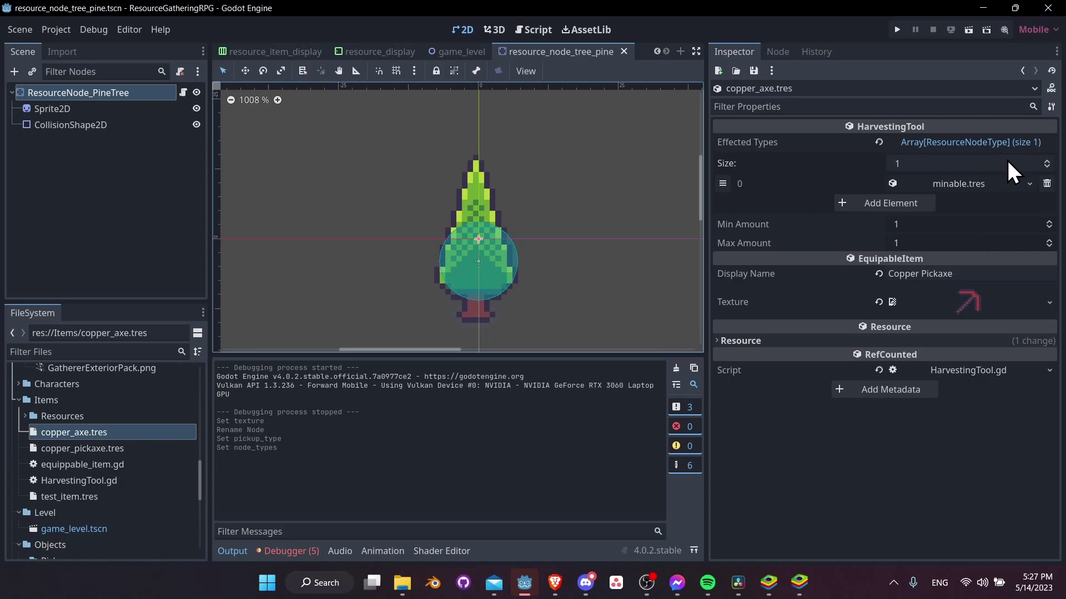
left_click(1003, 143)
left_click(972, 144)
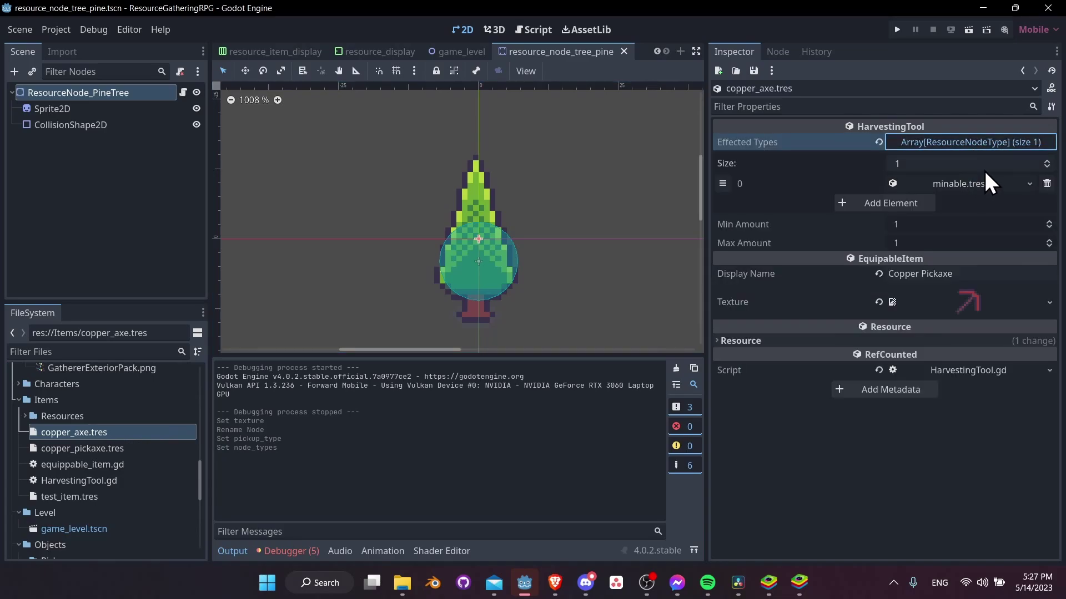
left_click(1030, 183)
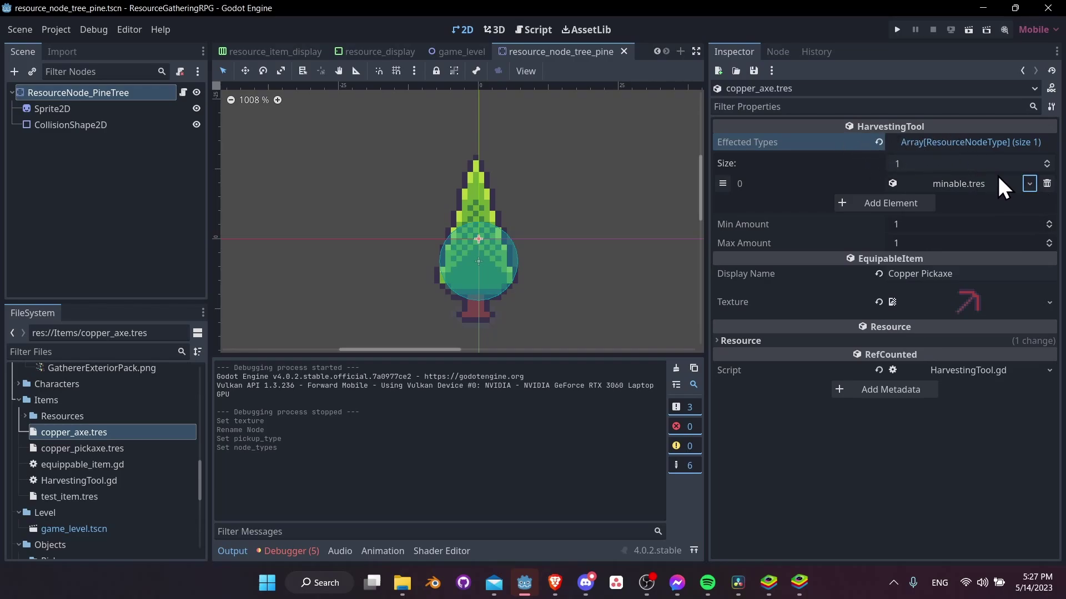
left_click(1030, 183)
left_click(986, 241)
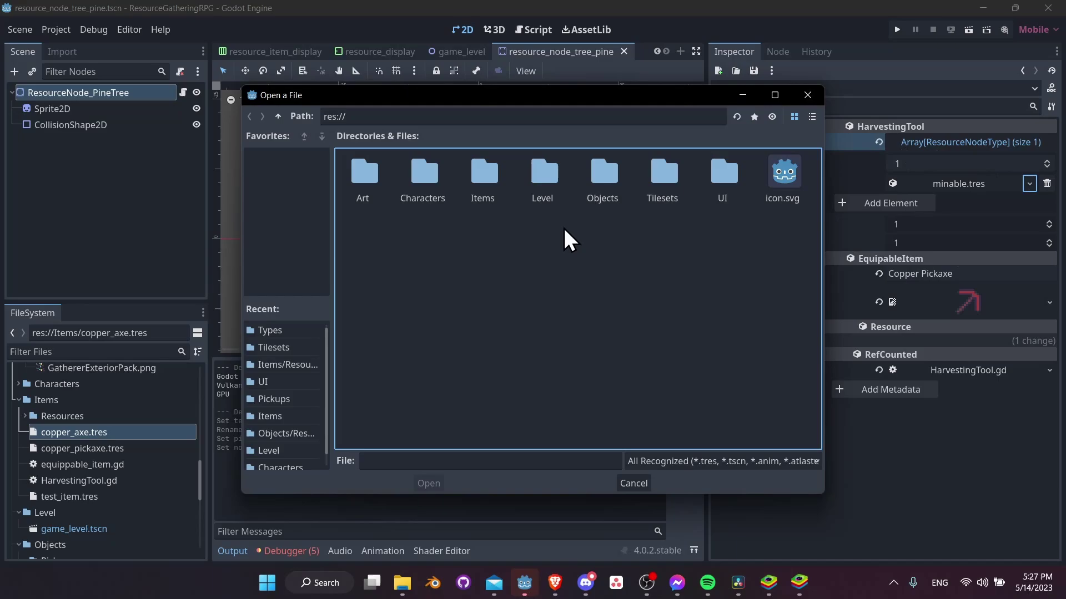
scroll(280, 408, "down", 1)
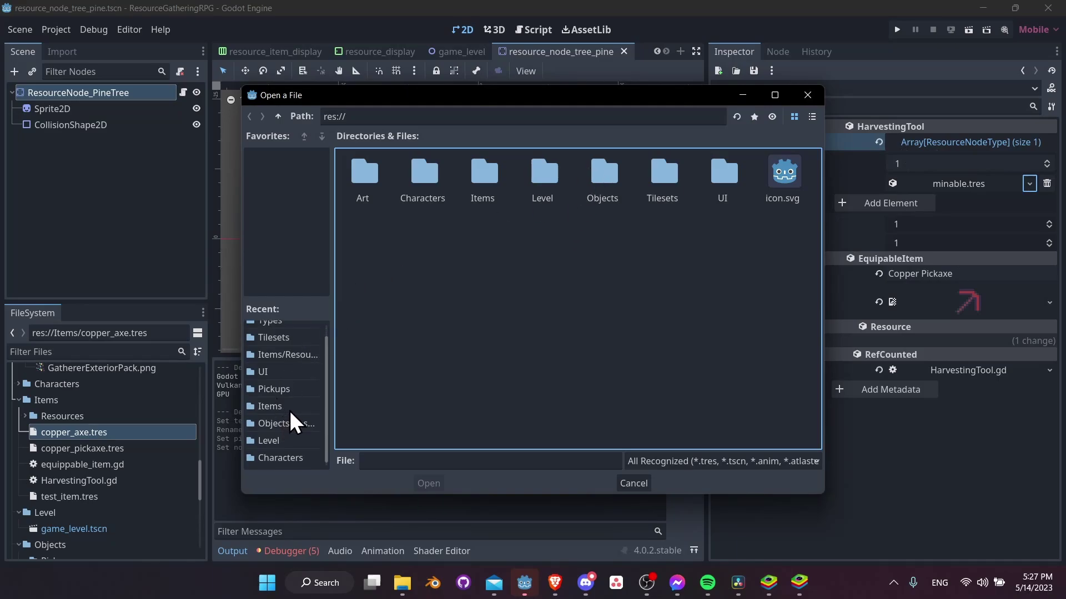
left_click(300, 424)
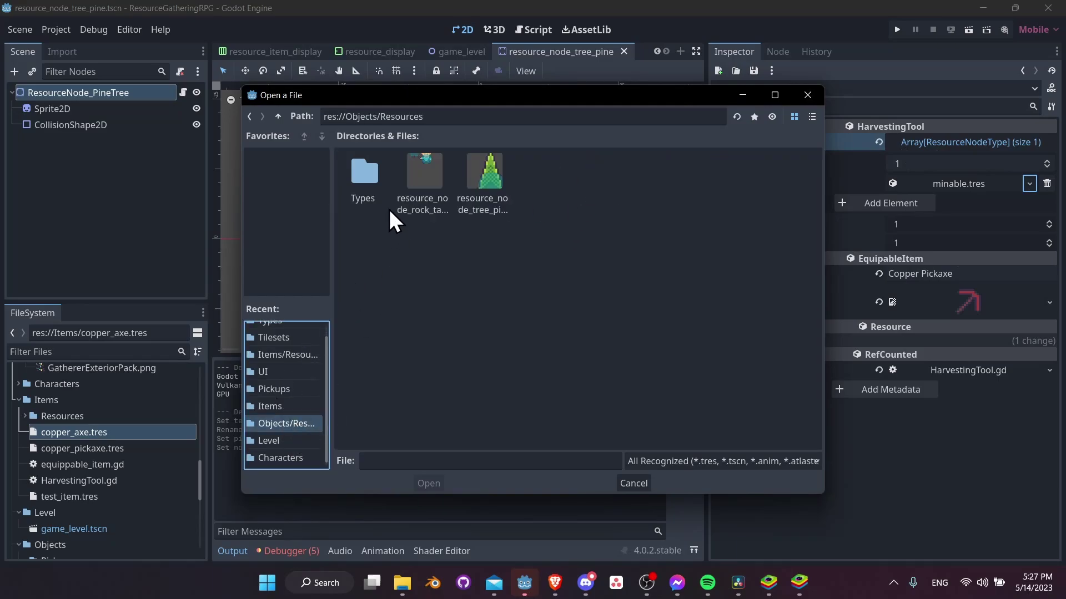
double_click(376, 181)
double_click(365, 172)
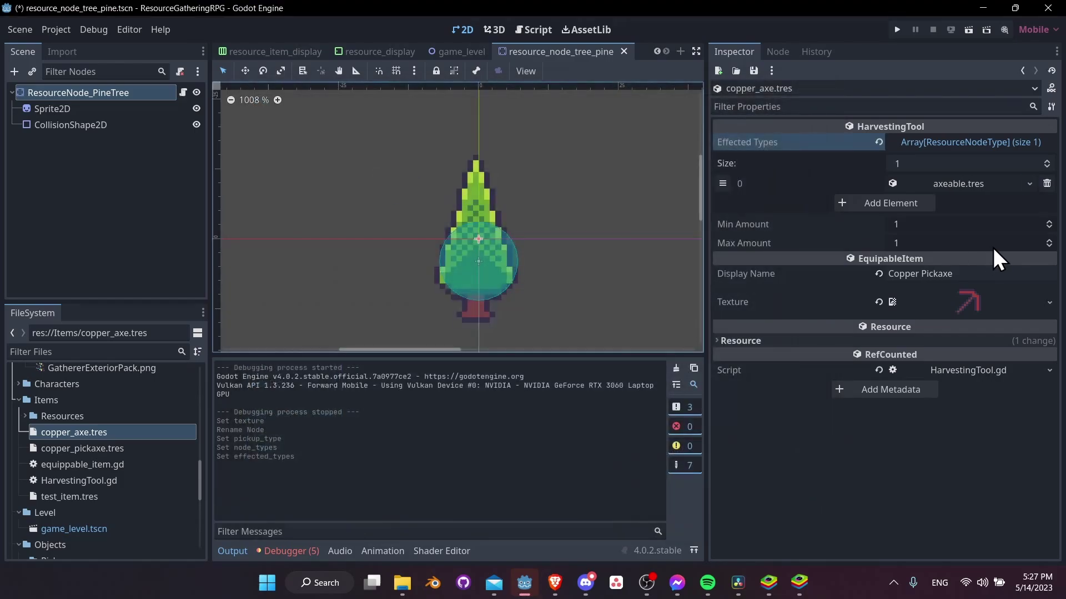
Step: Set the copper_axe.tres resource's Display Name to "Copper Axe"
left_click(774, 278)
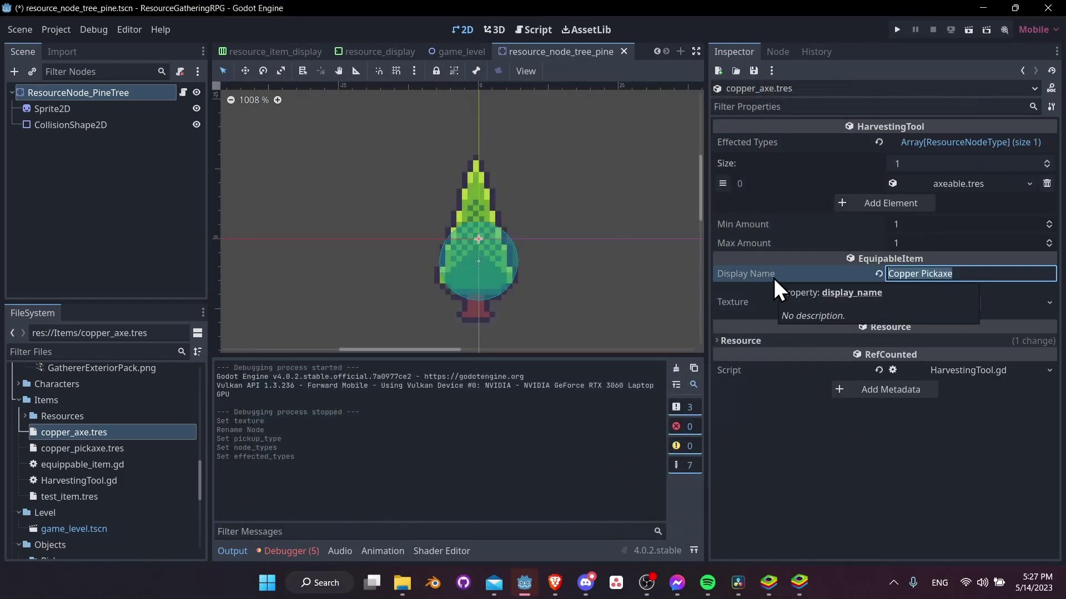
double_click(934, 274)
key("BackSpace")
type("Axe")
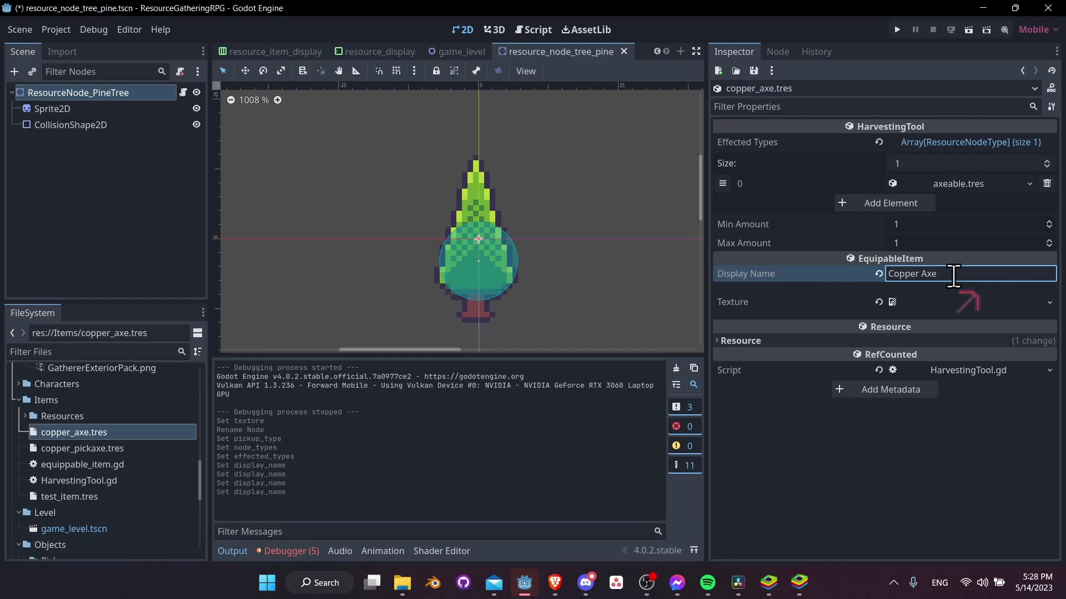
Step: Assign axe_copper.png from Art/GatherersExterior/Tools as the copper axe's Texture and save
scroll(106, 462, "up", 5)
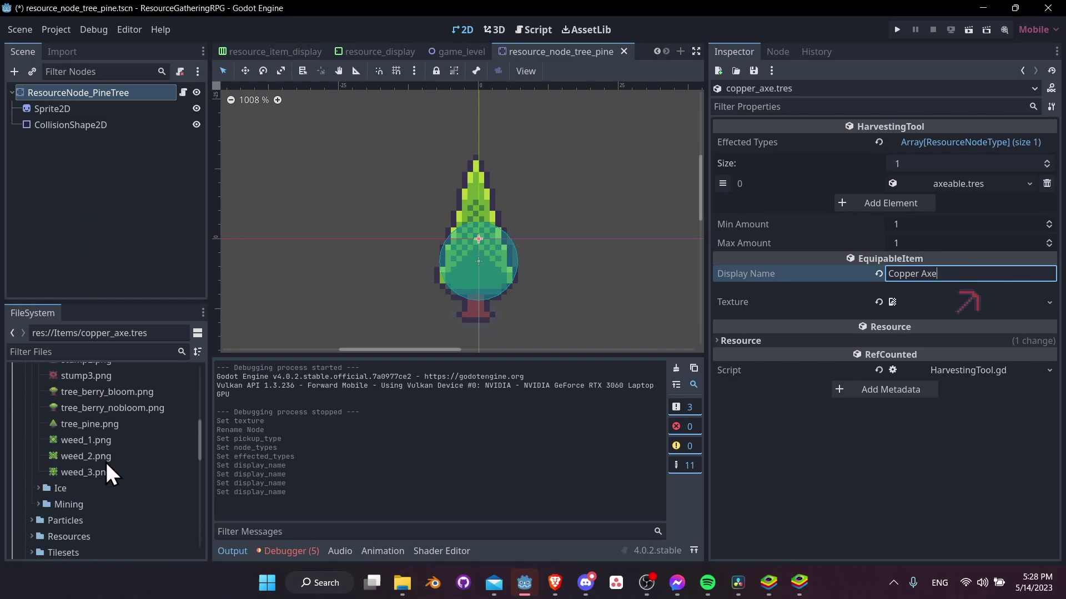
scroll(108, 477, "down", 1)
scroll(98, 471, "down", 2)
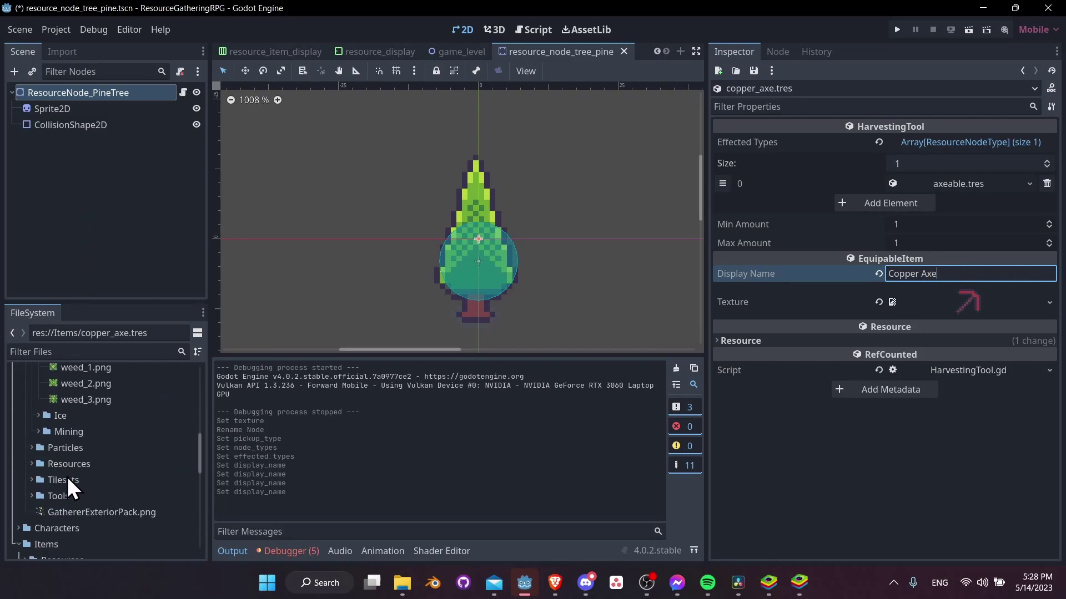
left_click(31, 494)
scroll(45, 499, "down", 3)
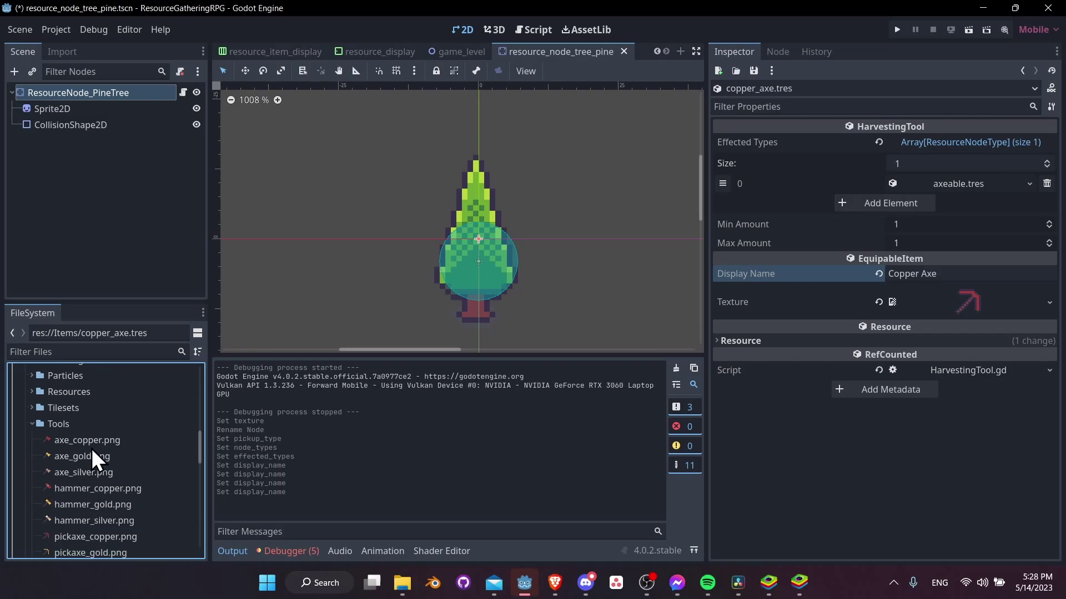
left_click_drag(95, 442, 945, 297)
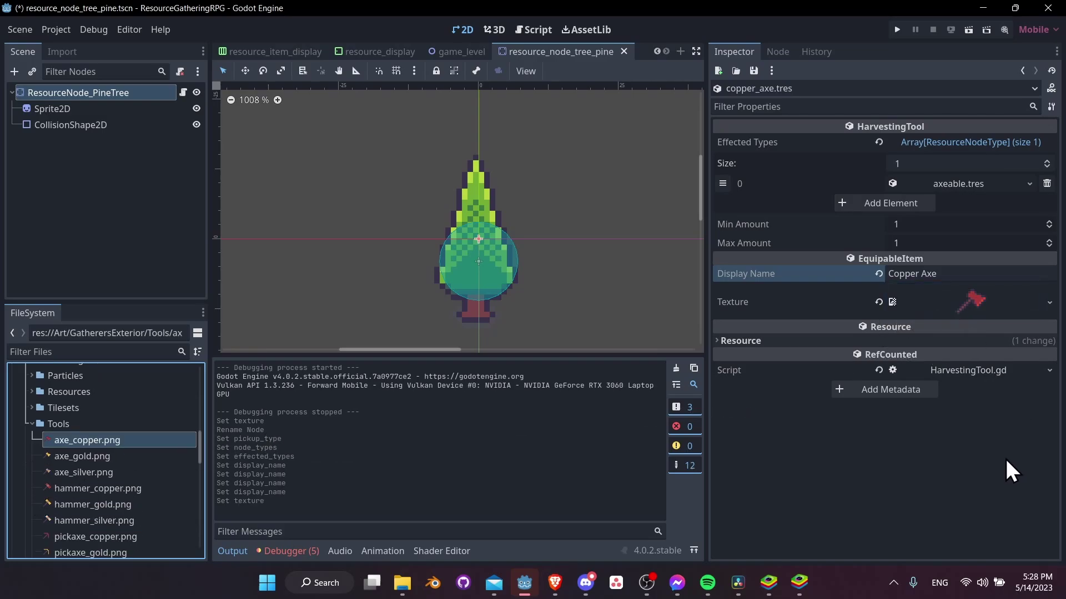
key("ctrl+s")
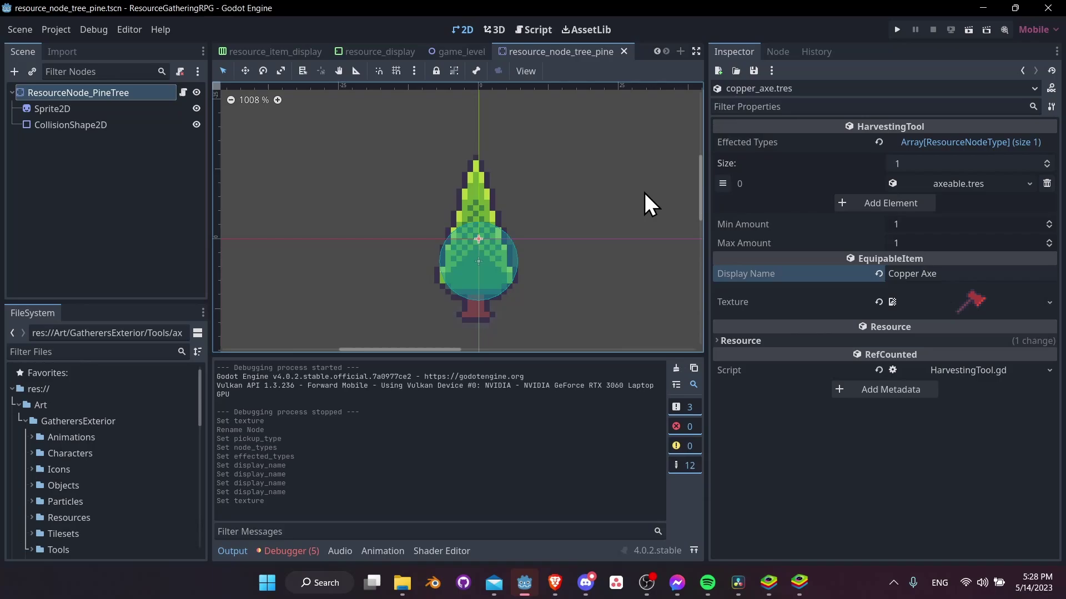
Step: Switch to the game_level scene and filter the project files by "resource_node"
scroll(521, 222, "down", 2)
middle_click_drag(518, 197, 459, 200)
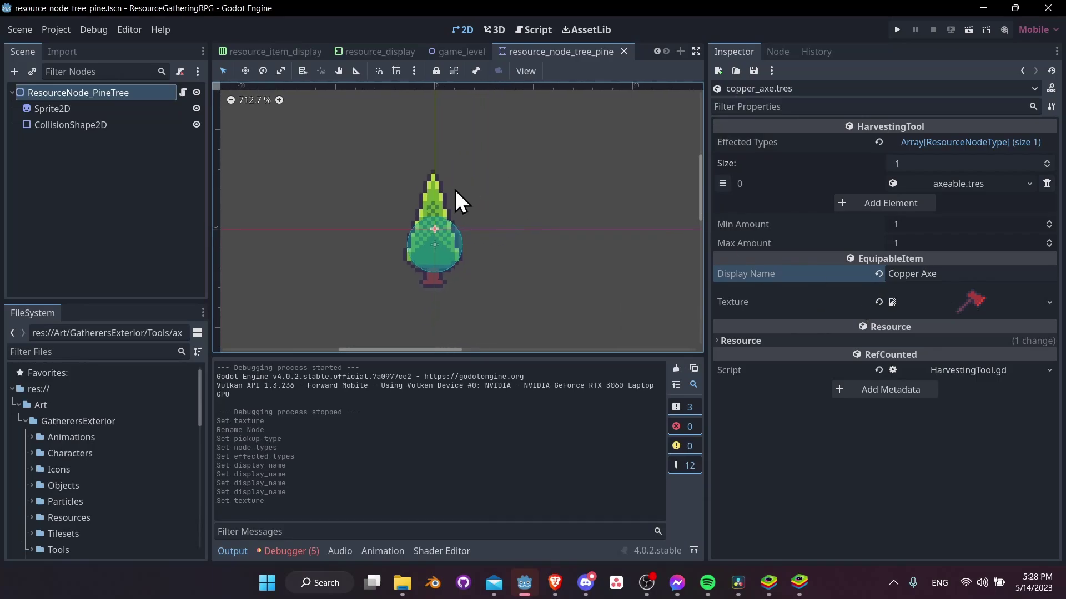
left_click(459, 51)
scroll(492, 282, "down", 3)
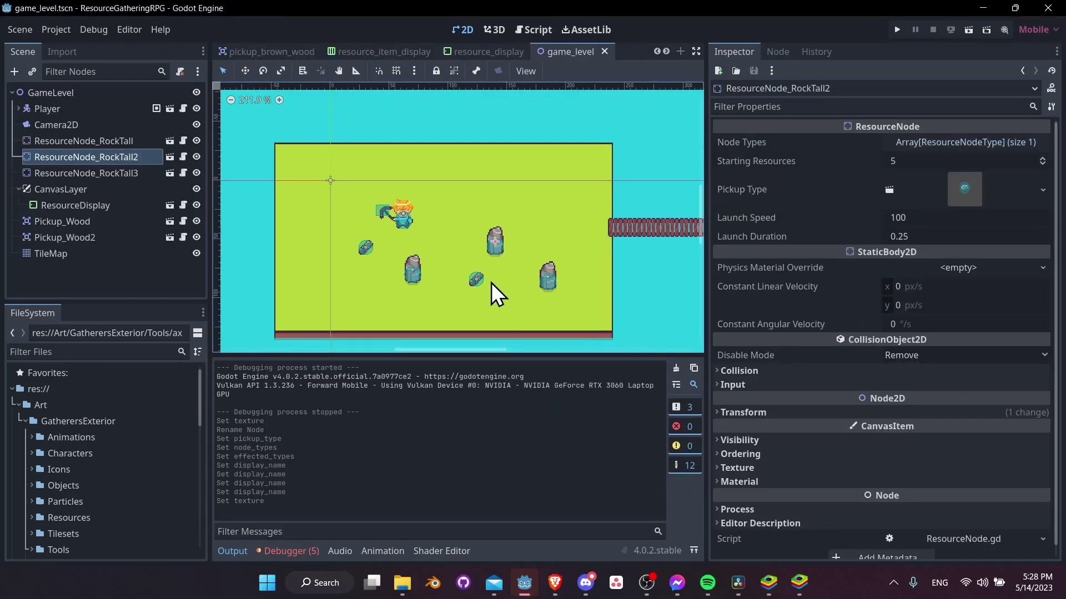
scroll(131, 412, "down", 5)
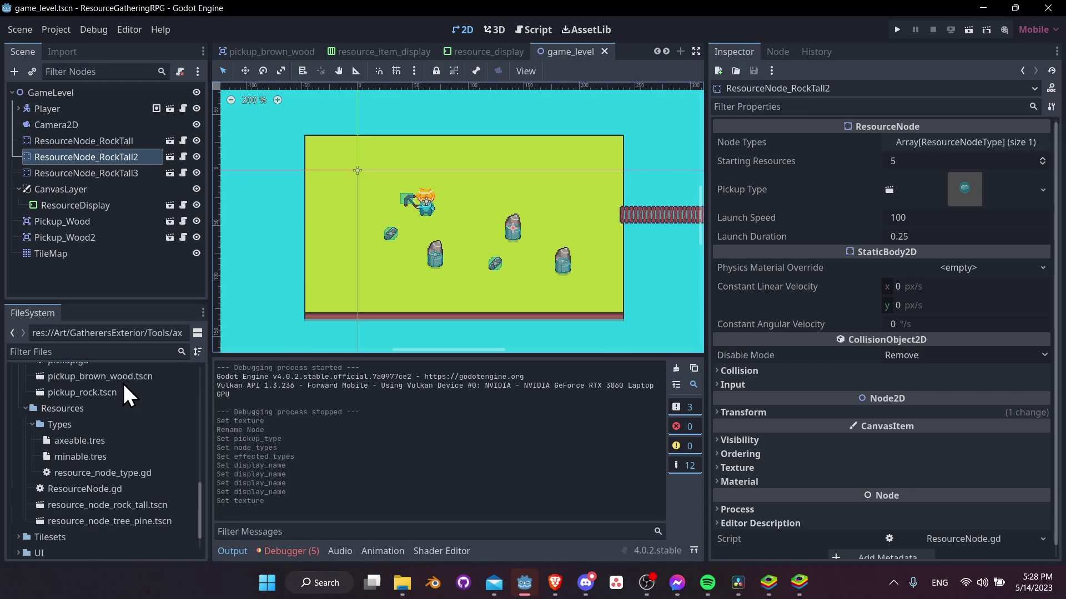
left_click(116, 352)
type("resource_node")
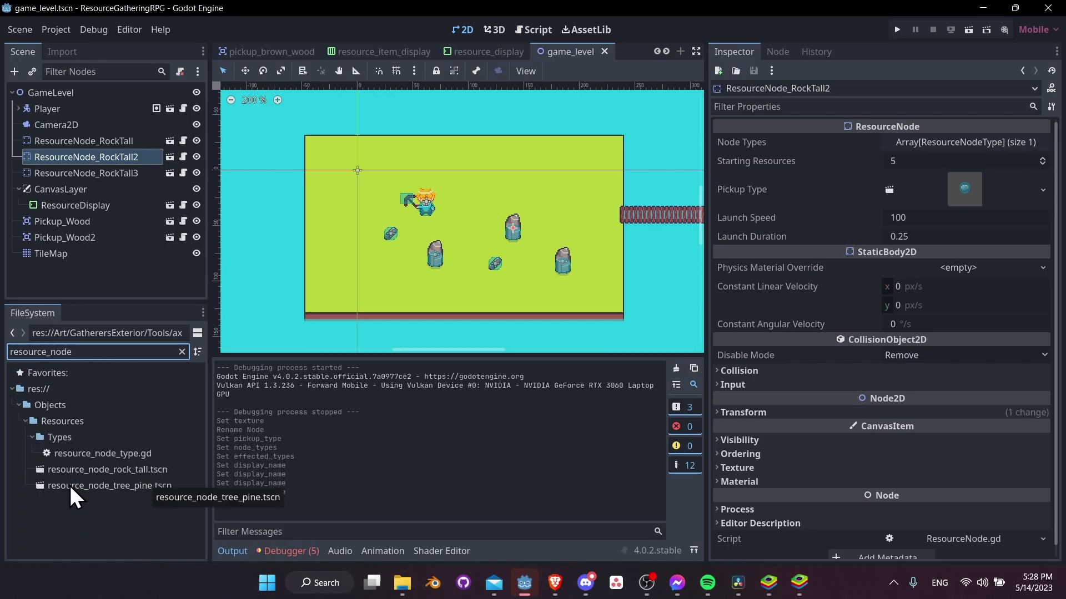
Step: Place six instances of resource_node_tree_pine.tscn on the grass areas on both sides of the level's bridge
left_click_drag(69, 487, 535, 184)
middle_click_drag(581, 263, 433, 276)
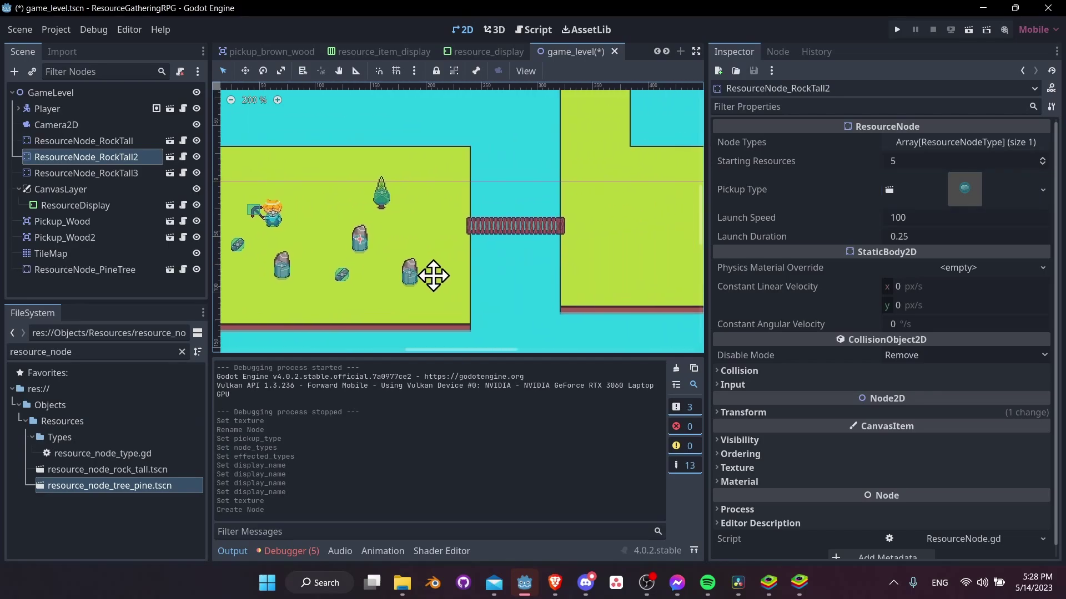
left_click_drag(184, 484, 660, 238)
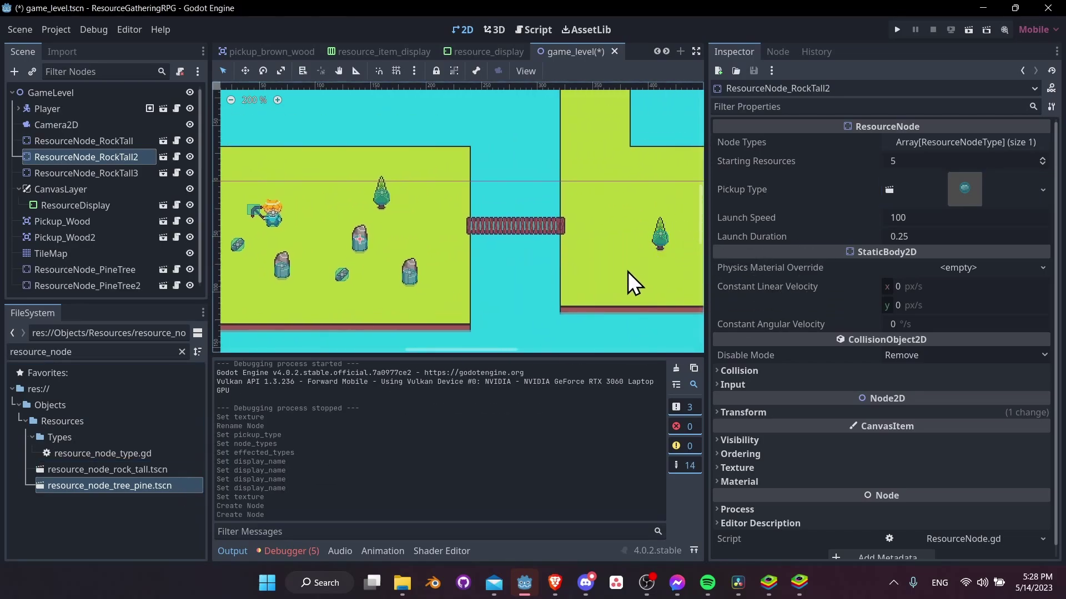
middle_click_drag(628, 271, 532, 276)
left_click_drag(84, 487, 648, 173)
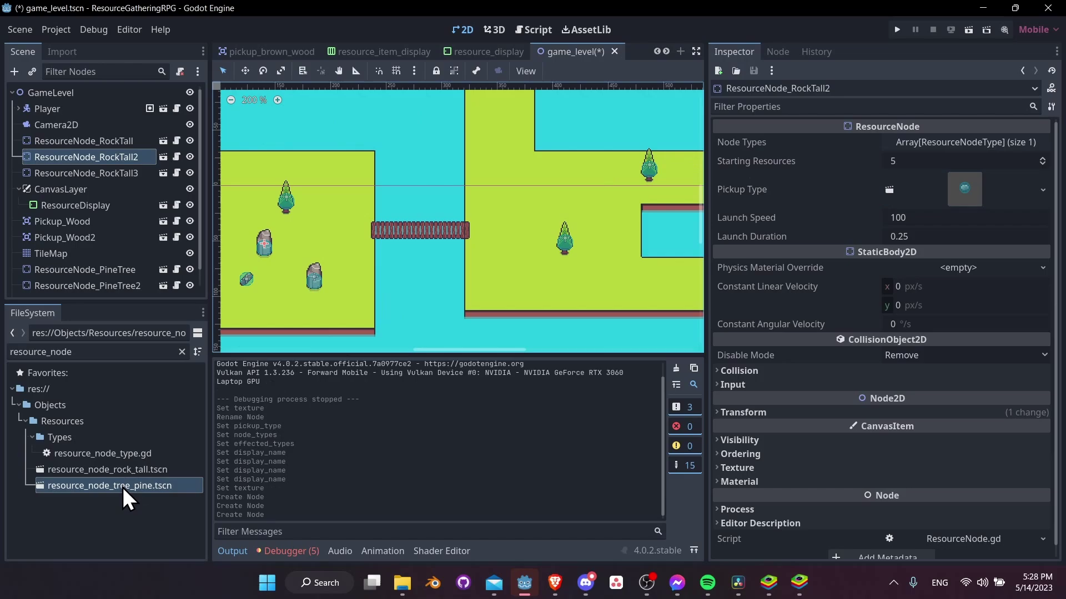
left_click_drag(125, 485, 273, 295)
middle_click_drag(275, 295, 570, 262)
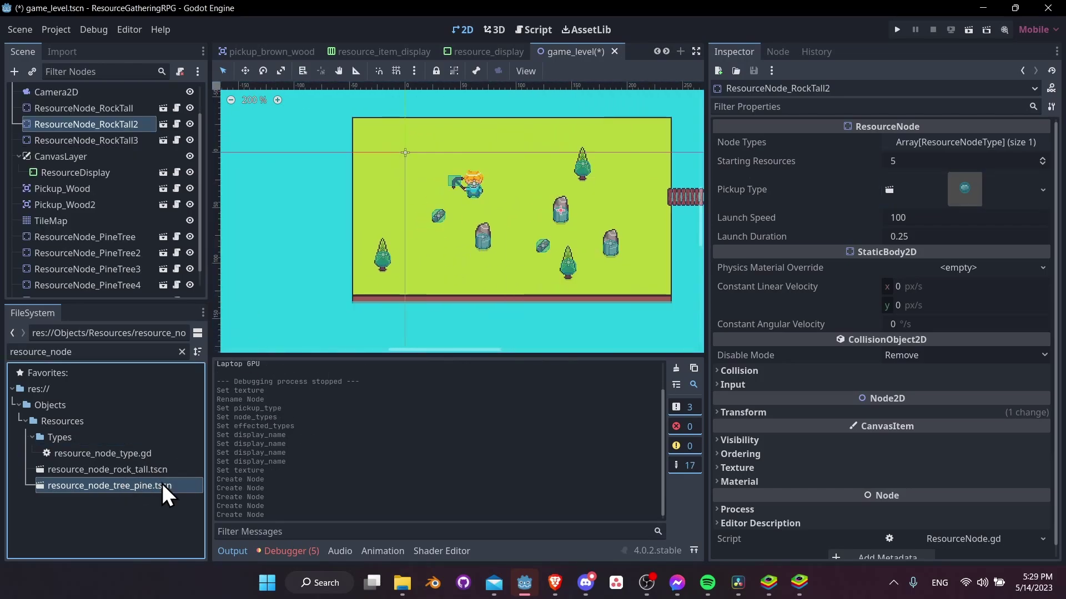
left_click_drag(161, 487, 417, 145)
Step: Open the pine tree scene, shrink its collision capsule and move it to (0, 9) around the trunk, and save
scroll(538, 244, "up", 6)
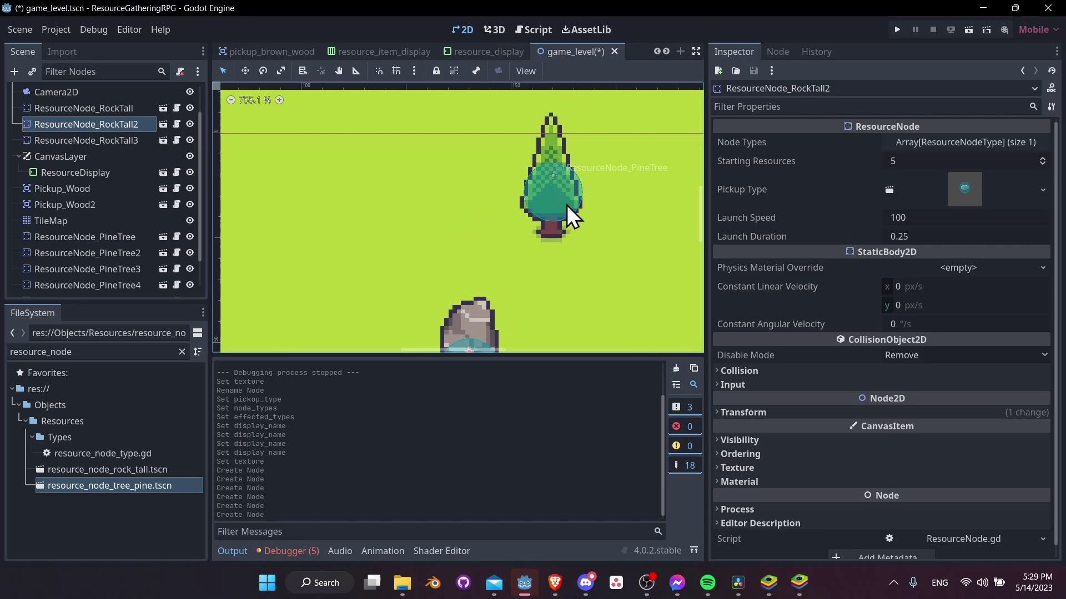
scroll(71, 219, "down", 1)
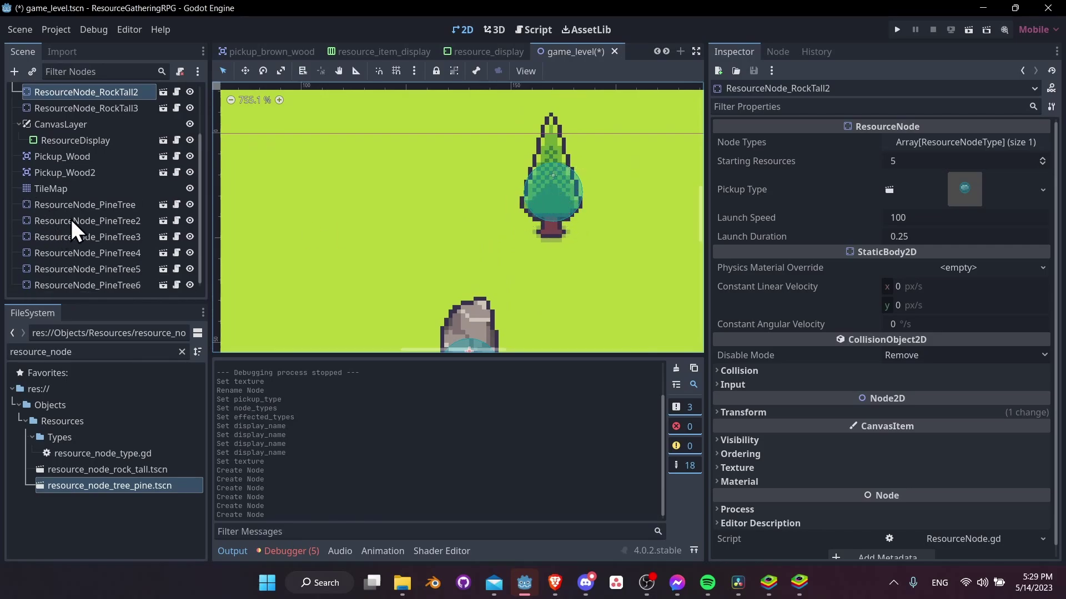
left_click(162, 204)
left_click(111, 111)
left_click(112, 123)
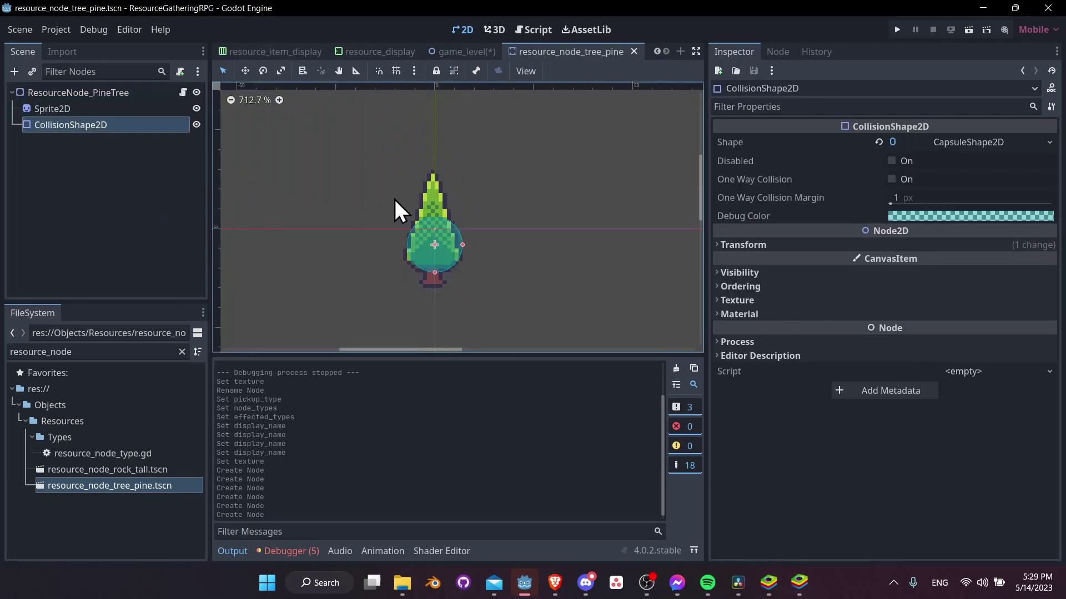
scroll(444, 233, "up", 3)
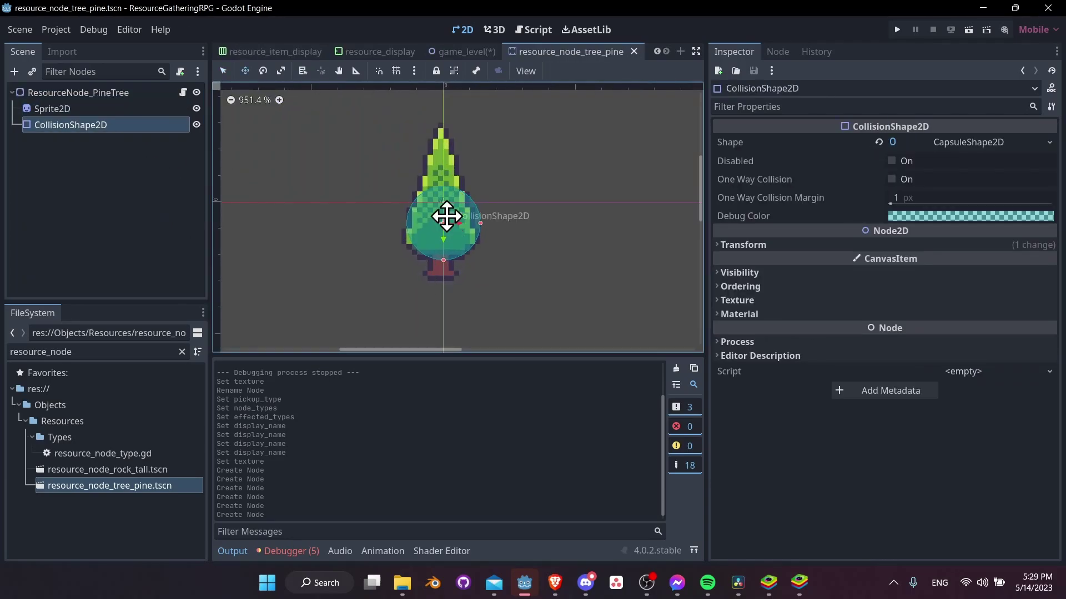
left_click_drag(447, 217, 467, 250)
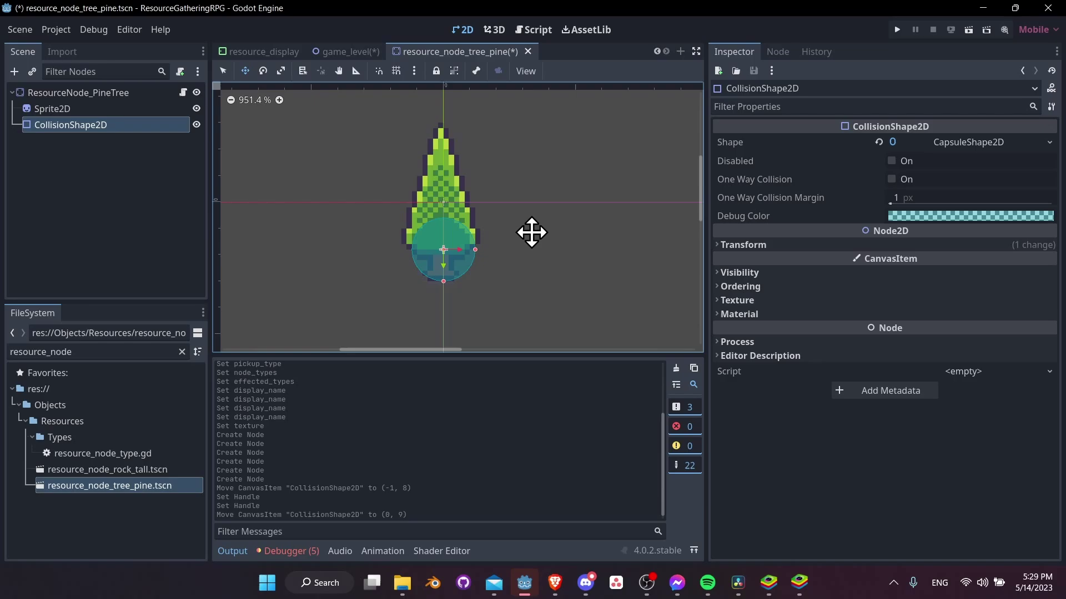
scroll(531, 232, "down", 2)
key("ctrl+s")
Step: Run the project from the game_level scene and walk the player around the pine tree near the bridge to test its collision
left_click(350, 52)
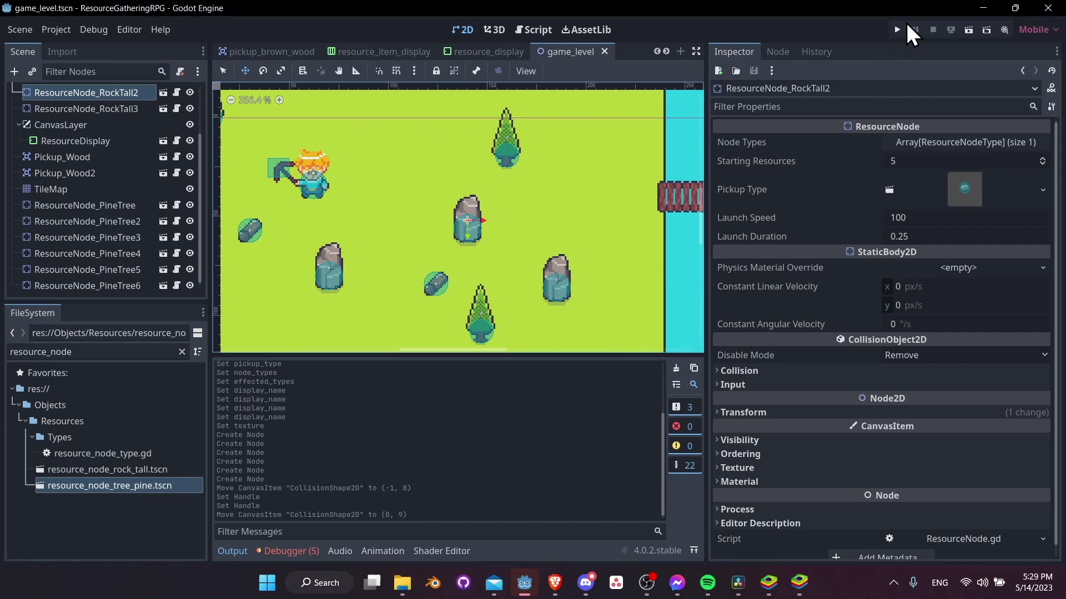
left_click(897, 29)
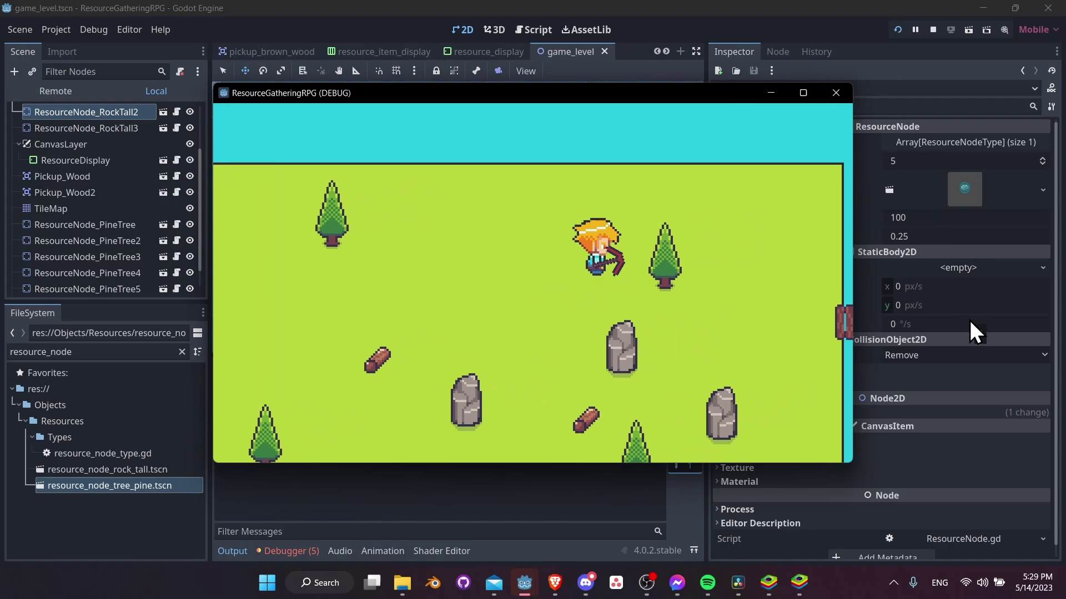
key("d")
key("w")
key("d")
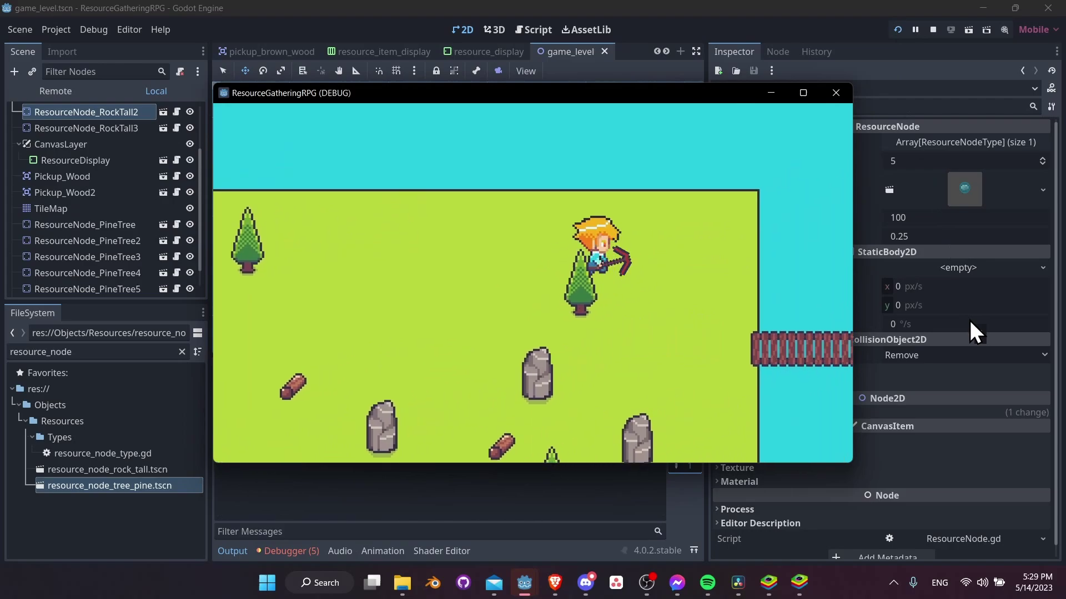
key("s")
key("a")
key("w")
key("d")
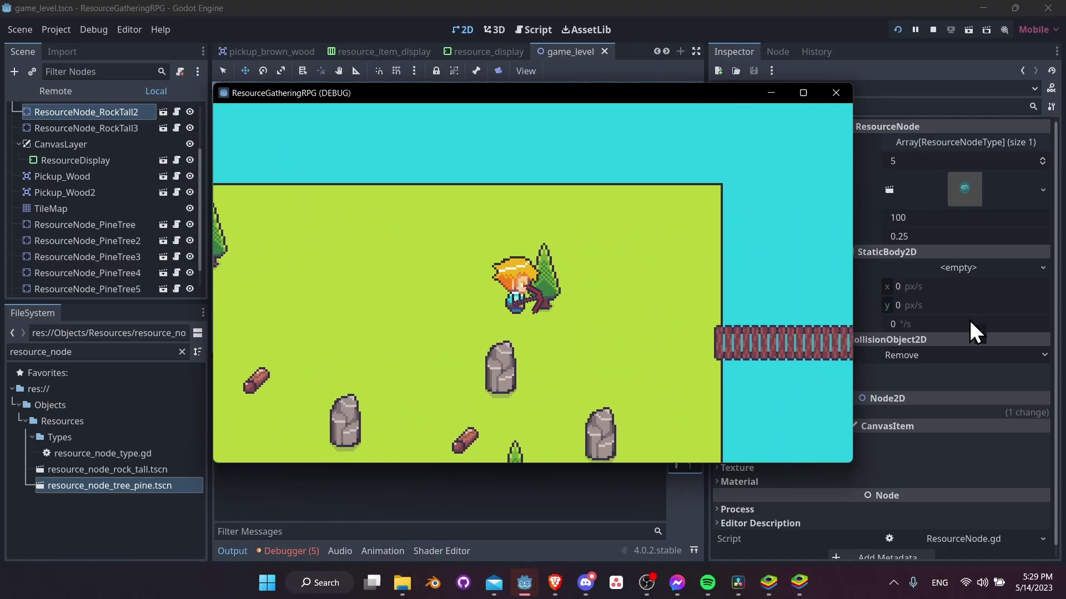
key("w")
key("d")
key("a")
key("s")
key("d")
key("a")
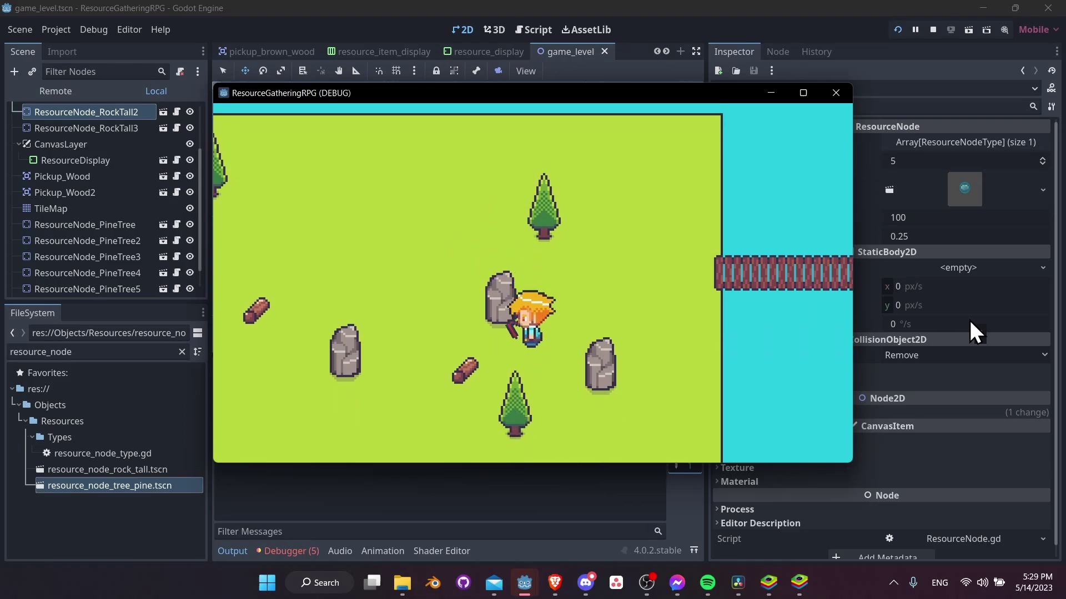
Step: Mine the middle rock with the pickaxe and collect the dropped rocks and both wood pickups in the running game
key("w")
key("a")
key("d")
key("w")
key("s")
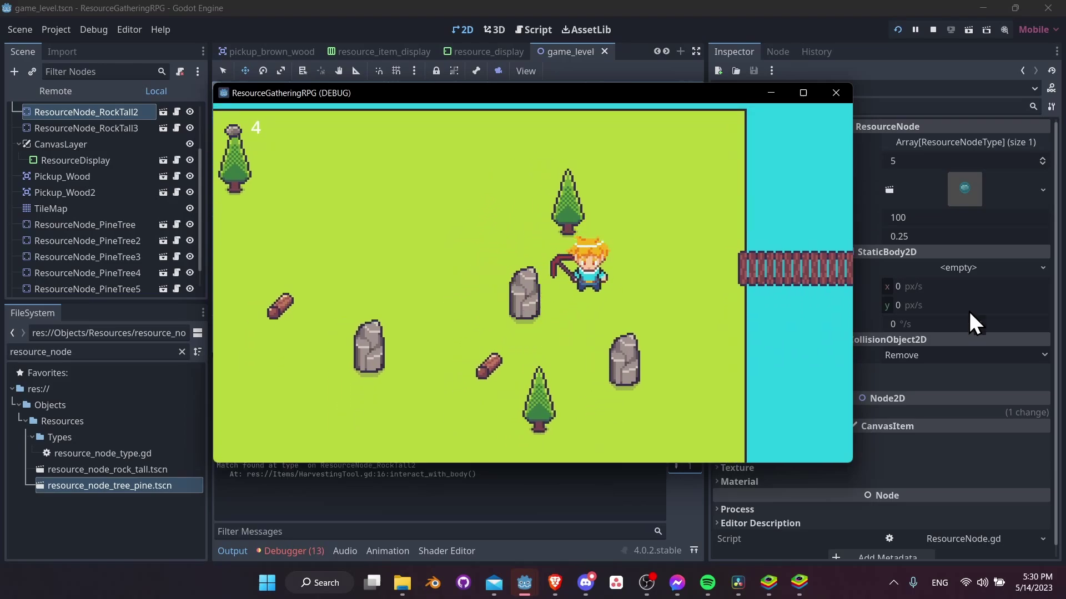
key("a")
key("s")
key("d")
key("w")
key("a")
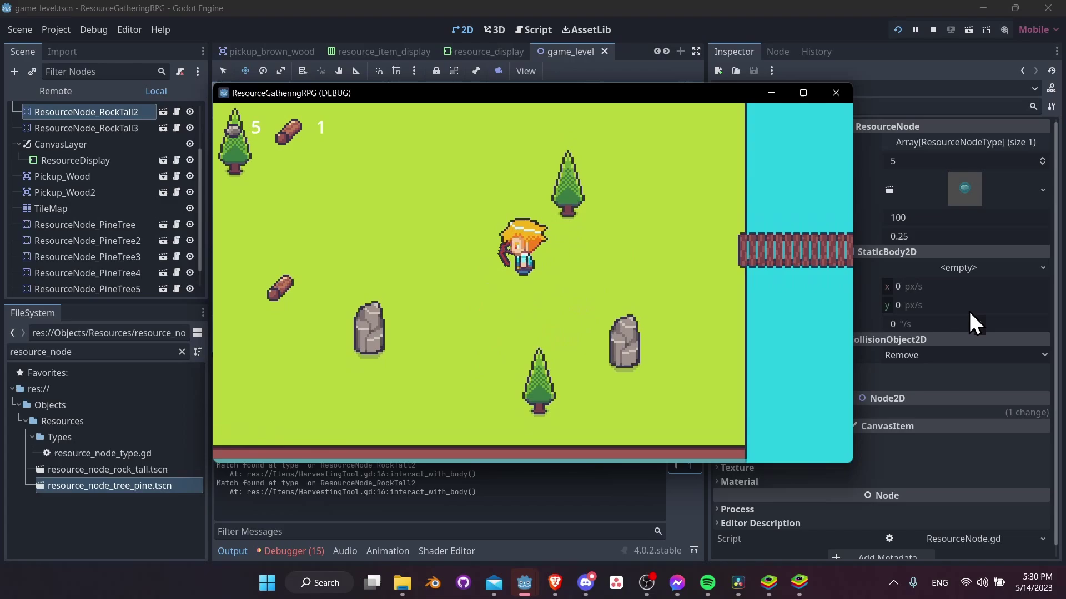
key("Left")
key("Down")
key("Up")
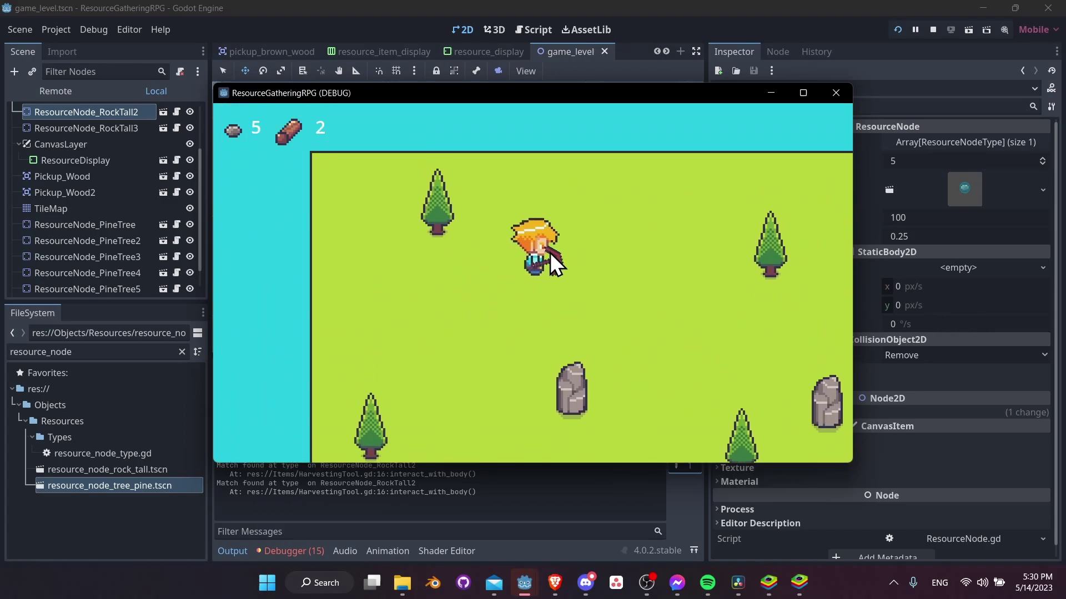
Step: Walk the player back toward the pine tree near the bridge with the pickaxe still equipped
key("d")
key("a")
key("s")
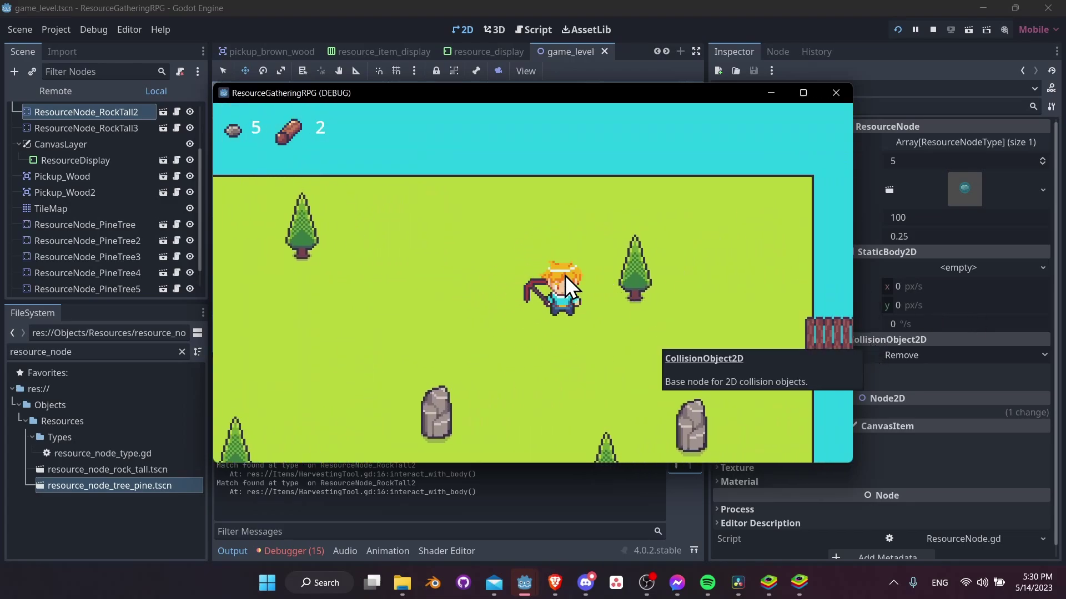
key("a")
key("d")
key("w")
key("s")
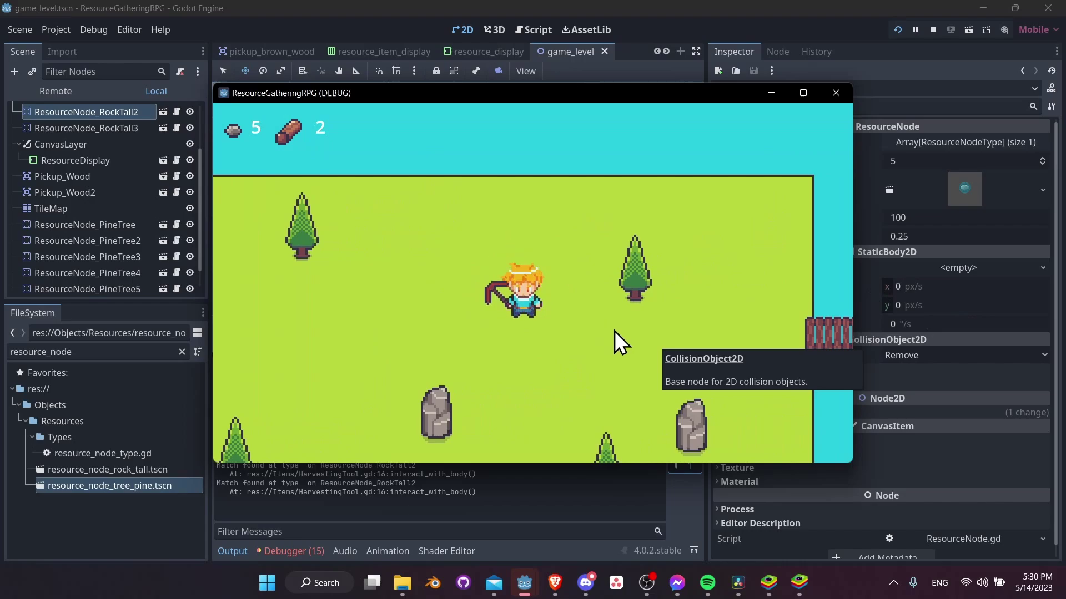
key("Right")
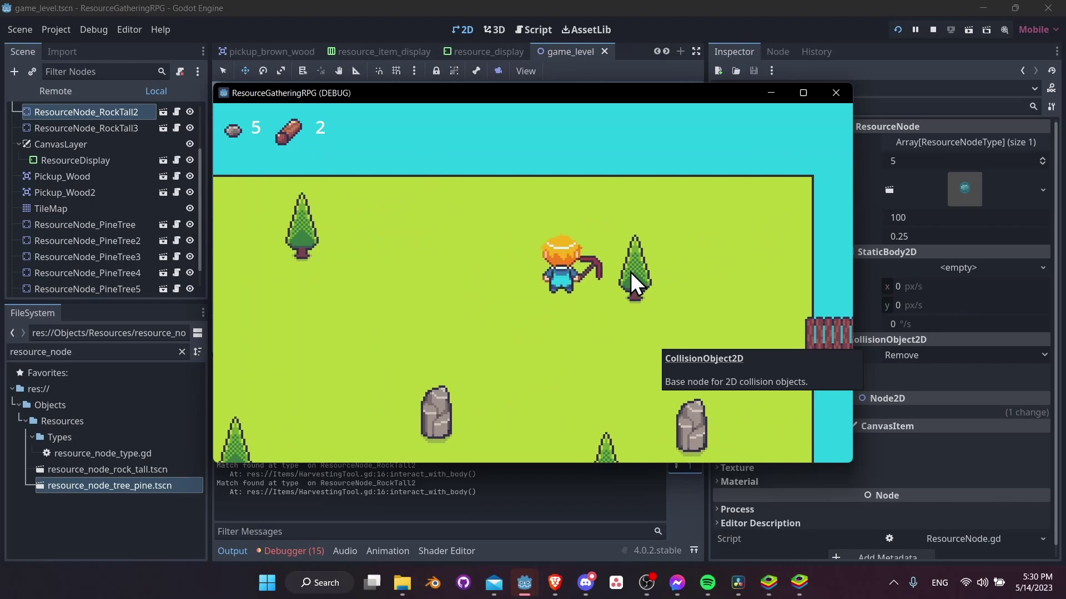